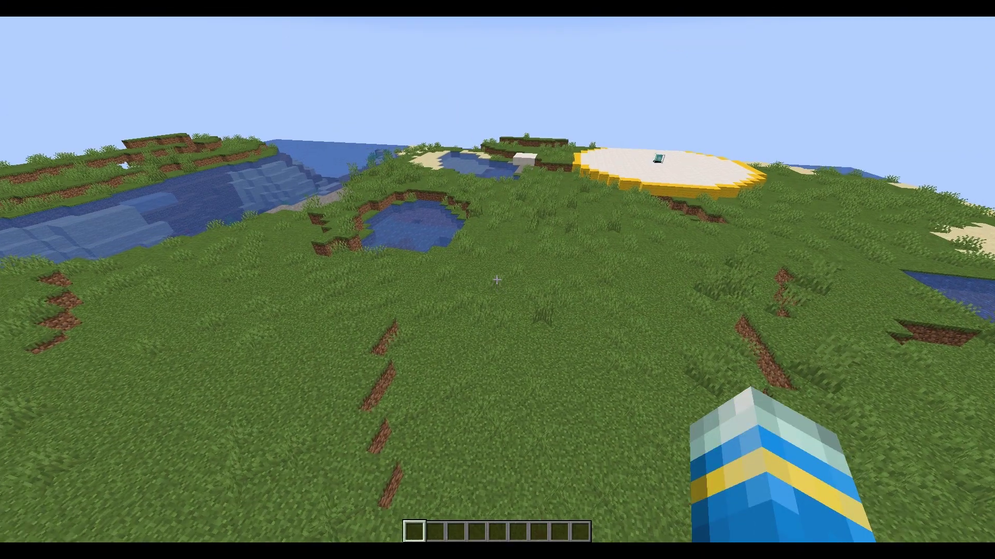
{"action": "key", "text": "w"}
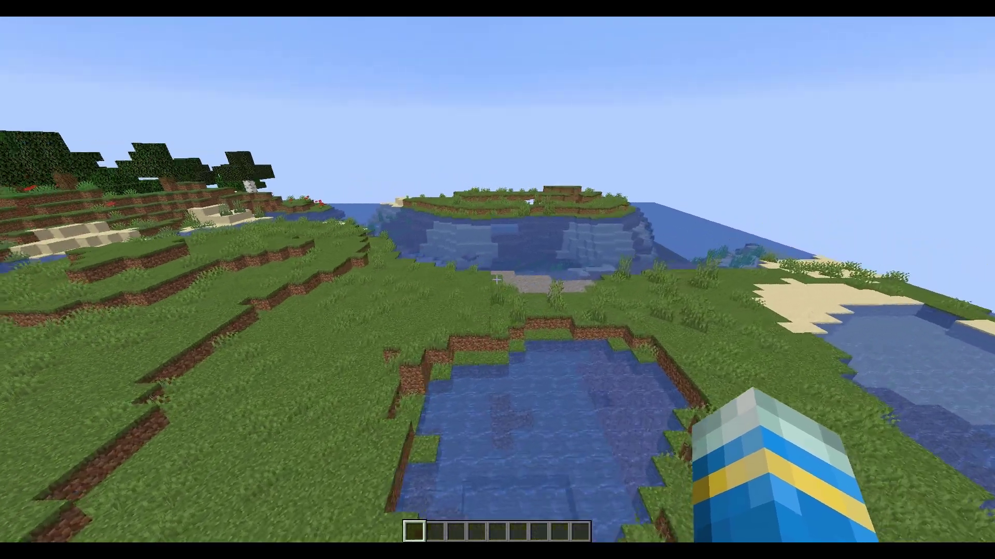
{"action": "key", "text": "w"}
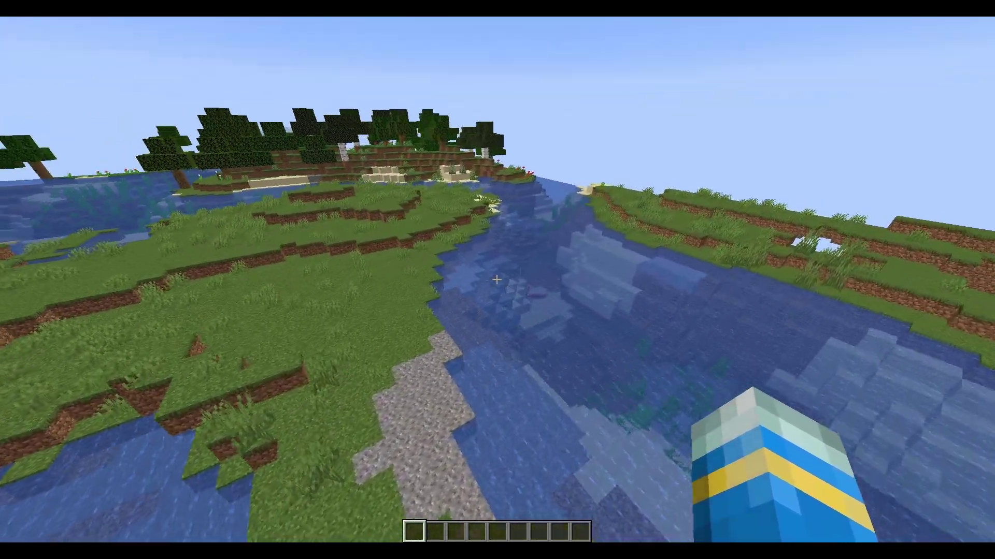
{"action": "key", "text": "w"}
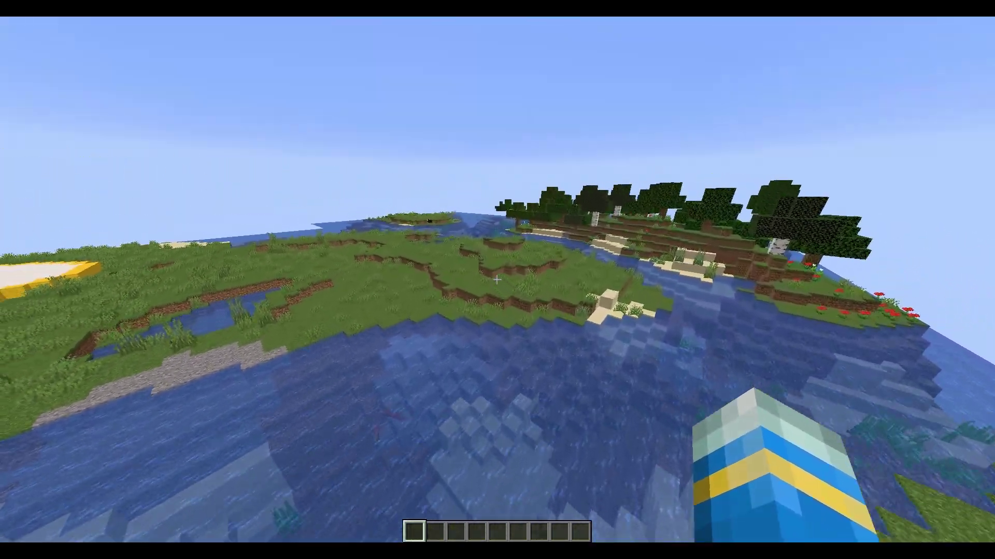
{"action": "key", "text": "w"}
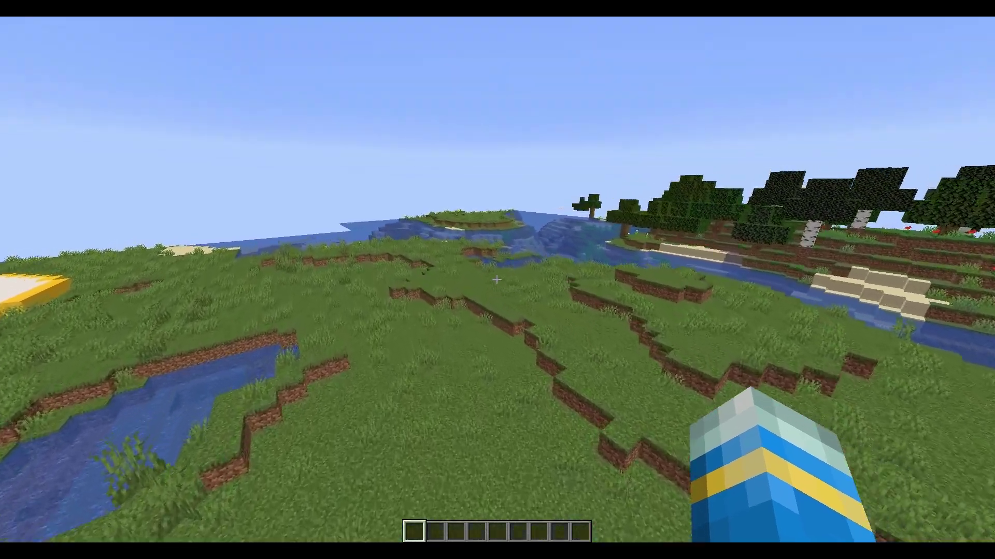
{"action": "key", "text": "w"}
{"action": "key", "text": "shift"}
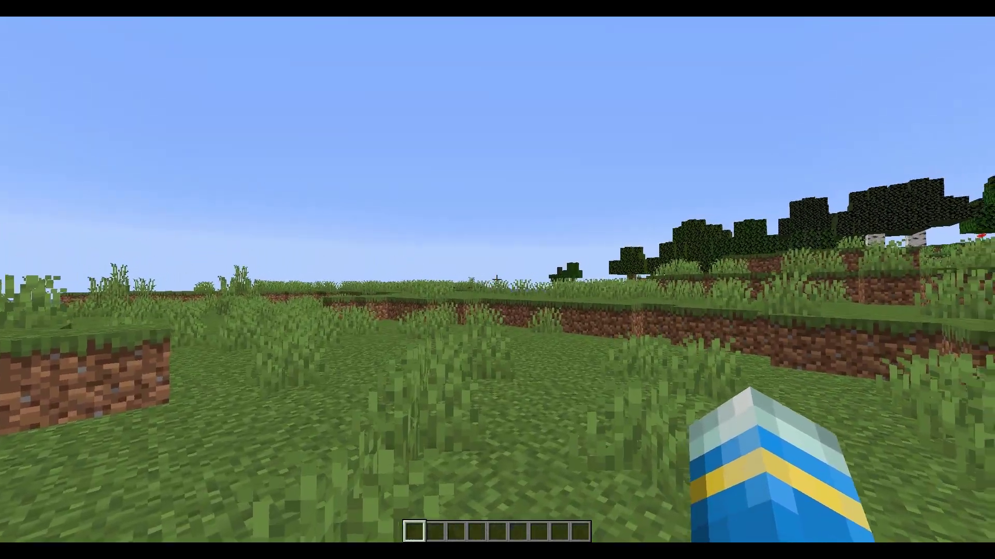
{"action": "key", "text": "w"}
{"action": "key", "text": "space"}
{"action": "key", "text": "space"}
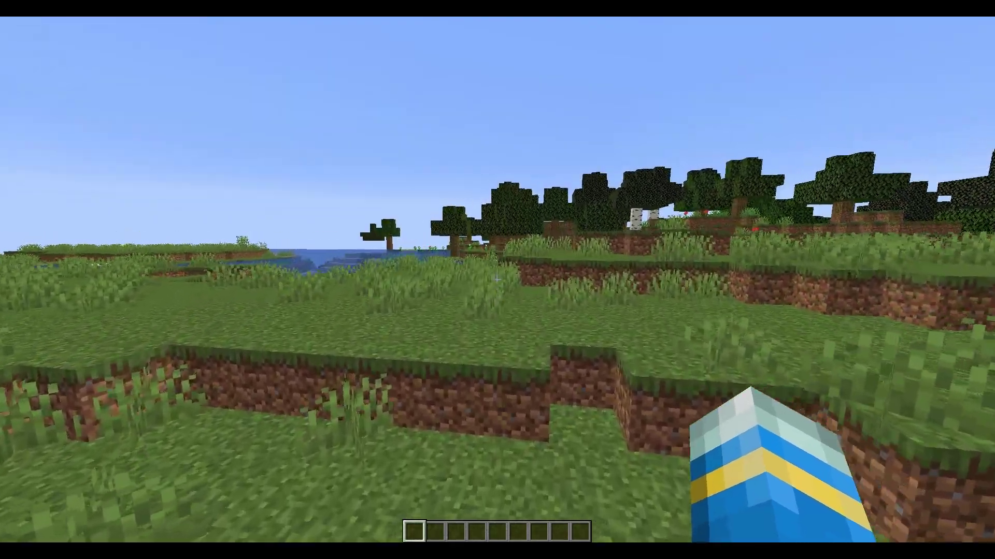
{"action": "key", "text": "w"}
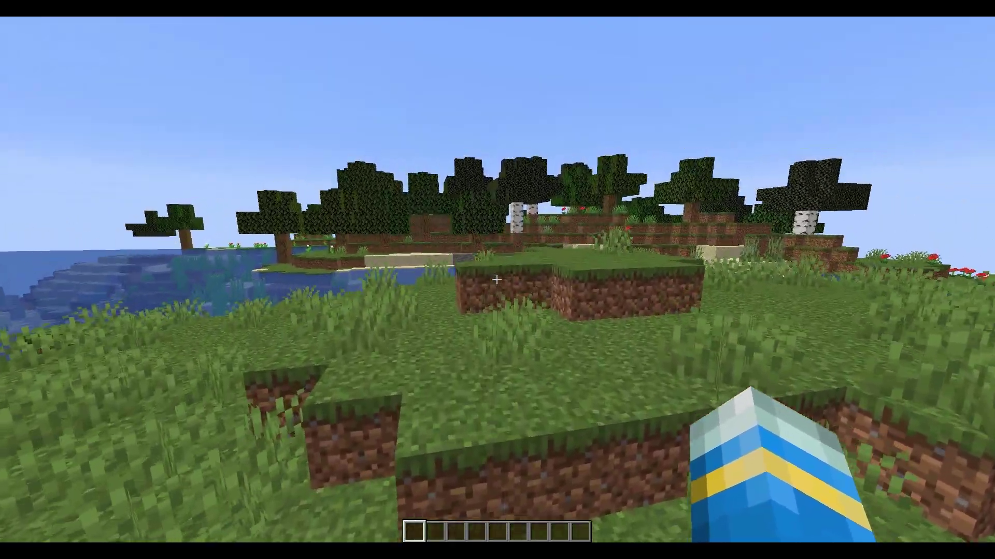
{"action": "key", "text": "w"}
{"action": "key", "text": "space"}
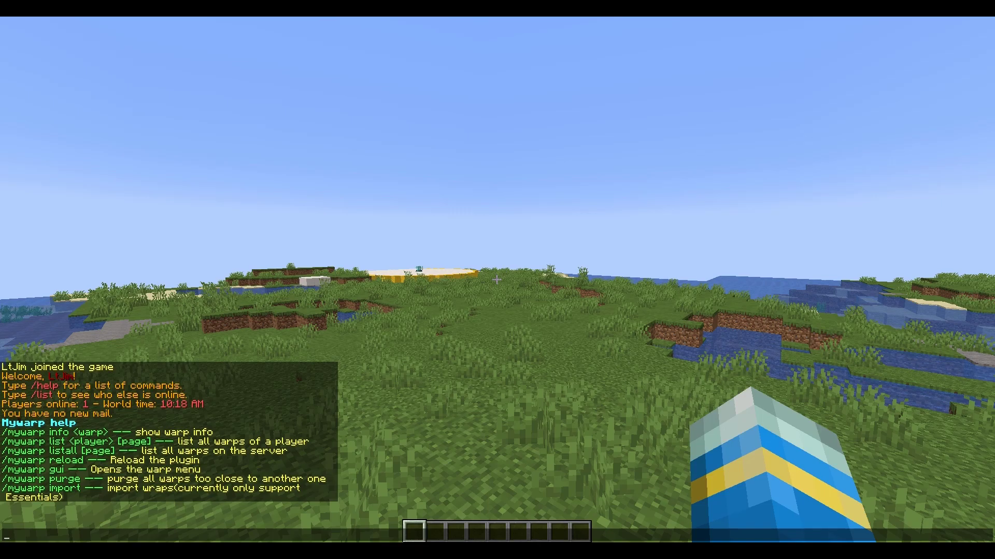
Show the MyWarp command help and import the Essentials warps with /mywarp import.
{"action": "key", "text": "BackSpace"}
{"action": "type", "text": "my"}
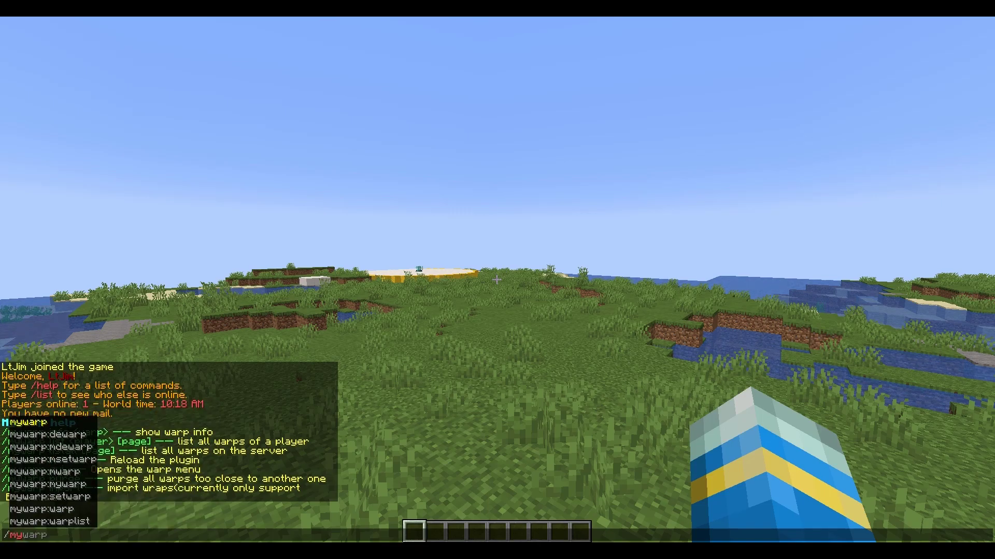
{"action": "type", "text": "warp "}
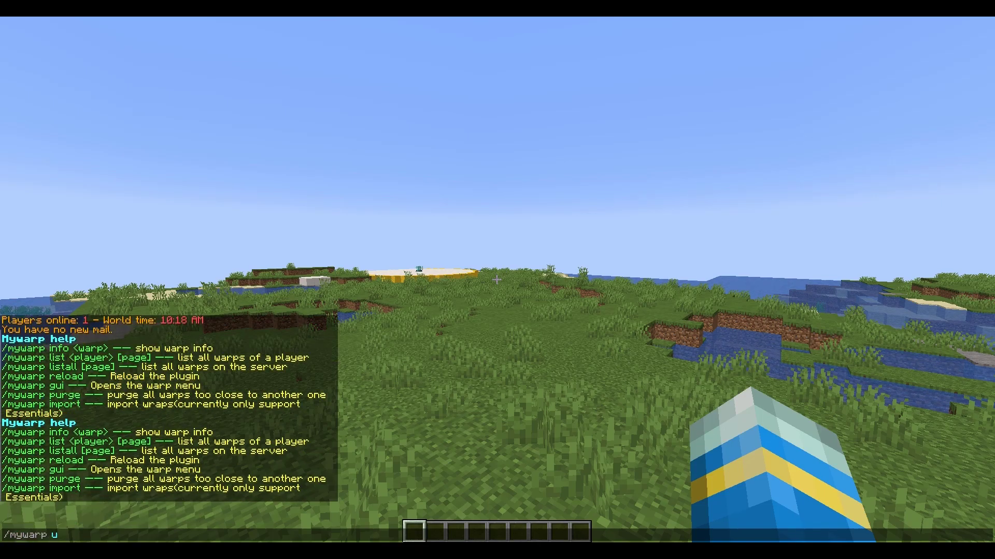
{"action": "type", "text": "import"}
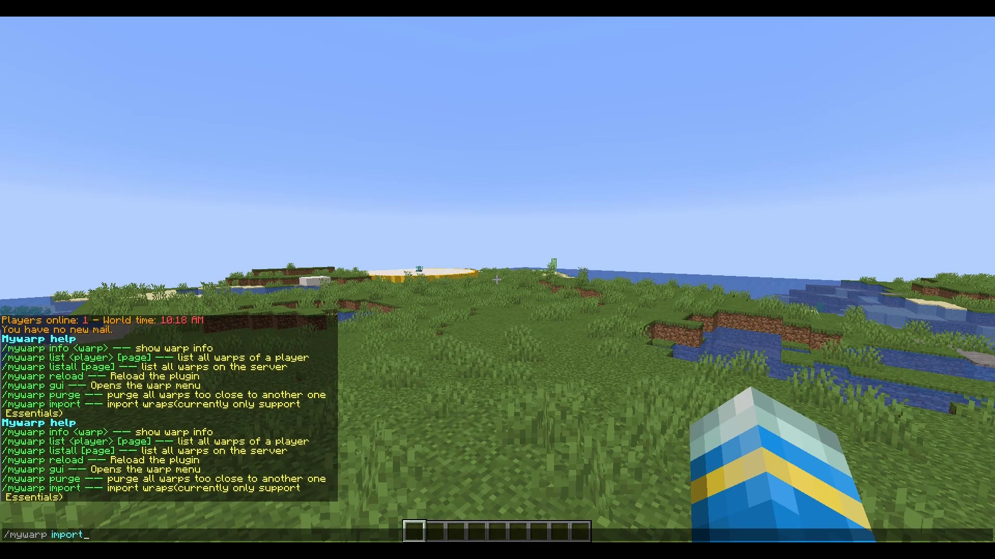
{"action": "key", "text": "Return"}
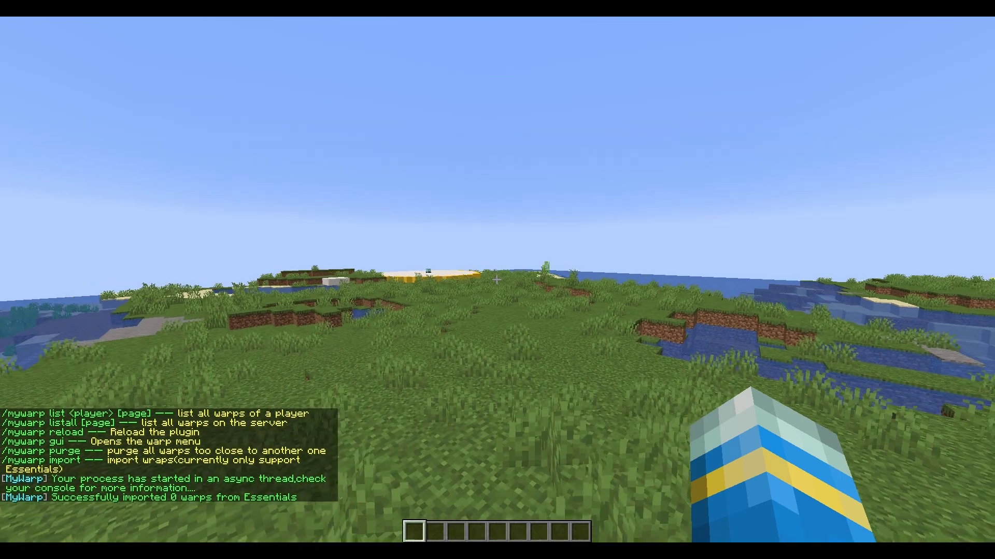
Run /mywarp list in the chat without giving a player name.
{"action": "key", "text": "w"}
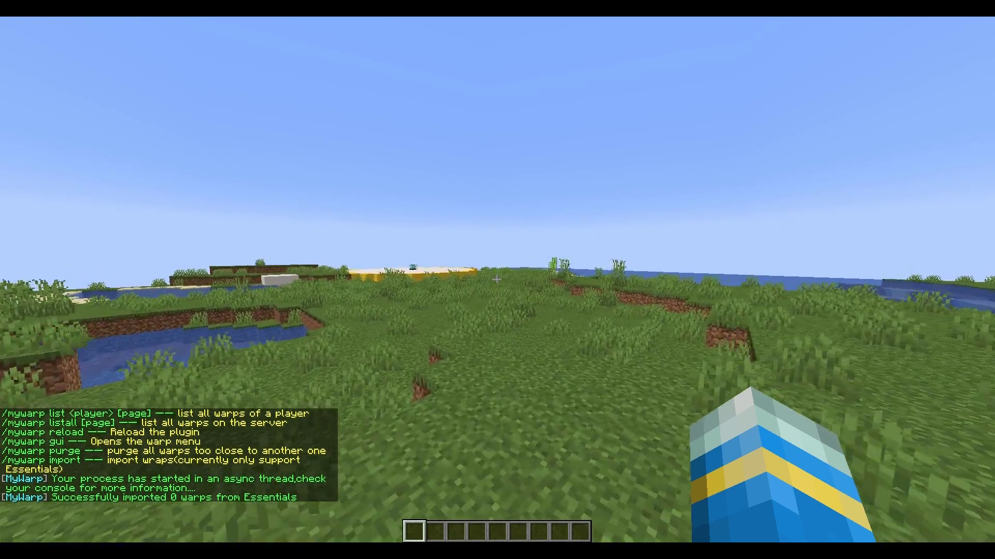
{"action": "key", "text": "t"}
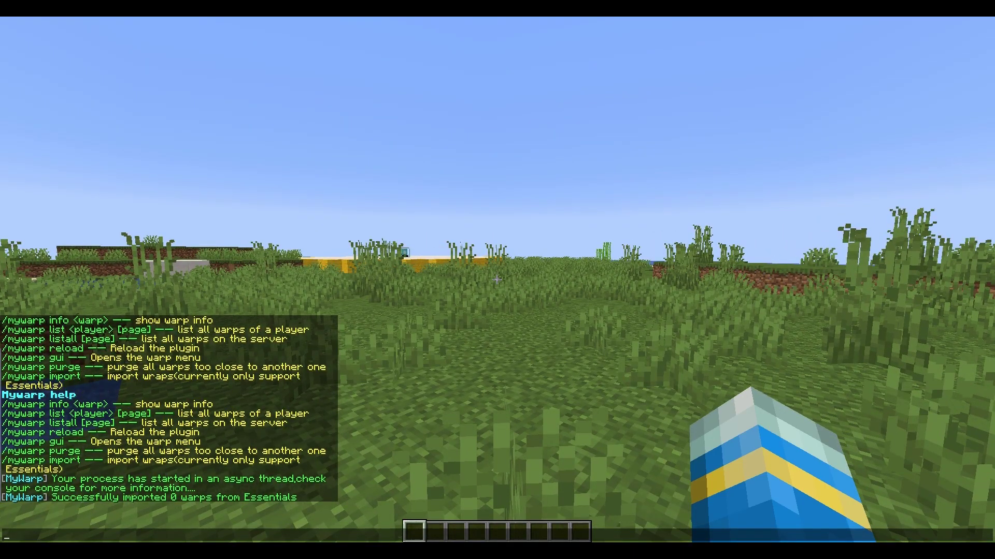
{"action": "type", "text": "/mywarp"}
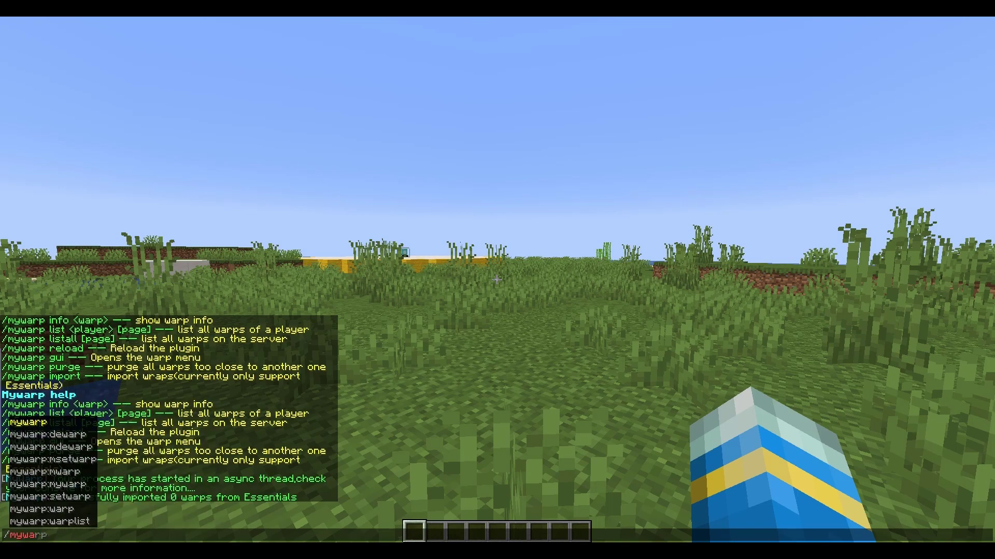
{"action": "type", "text": " list"}
{"action": "key", "text": "Return"}
List the warps owned by the current player by running /mywarp list with the player's username.
{"action": "key", "text": "w"}
{"action": "key", "text": "t"}
{"action": "key", "text": "Up"}
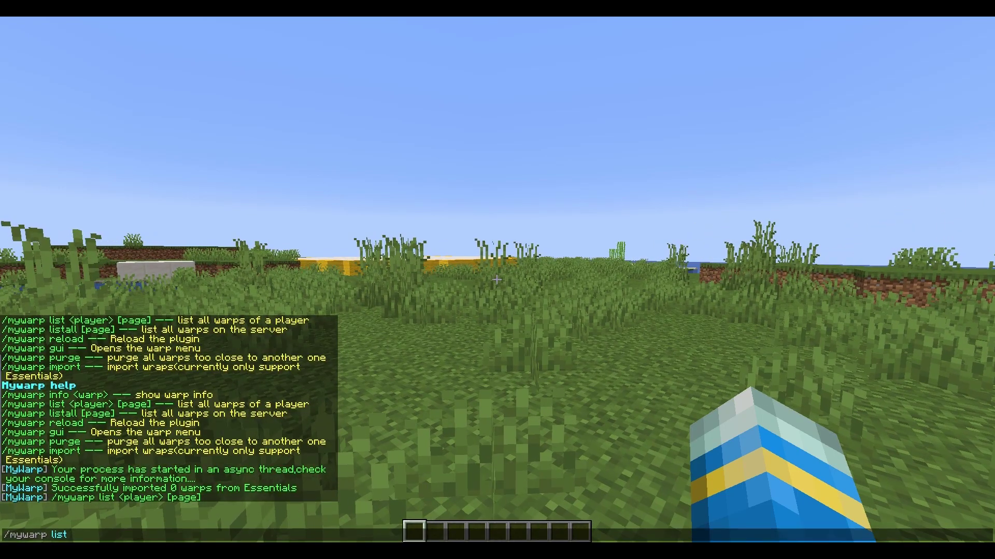
{"action": "type", "text": "LtJim"}
{"action": "key", "text": "Return"}
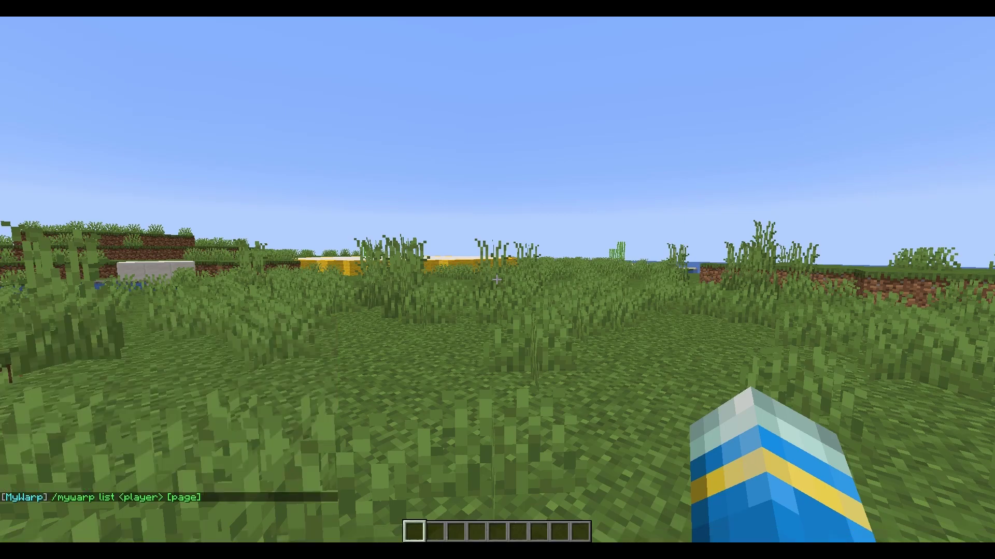
List every warp on the server with /mywarp listall.
{"action": "key", "text": "w"}
{"action": "key", "text": "t"}
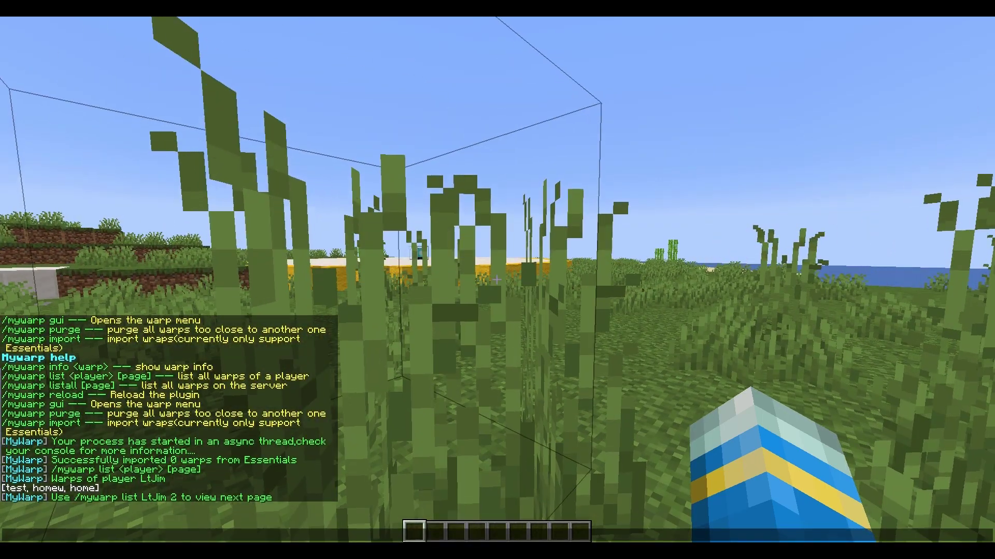
{"action": "key", "text": "Up"}
{"action": "key", "text": "BackSpace"}
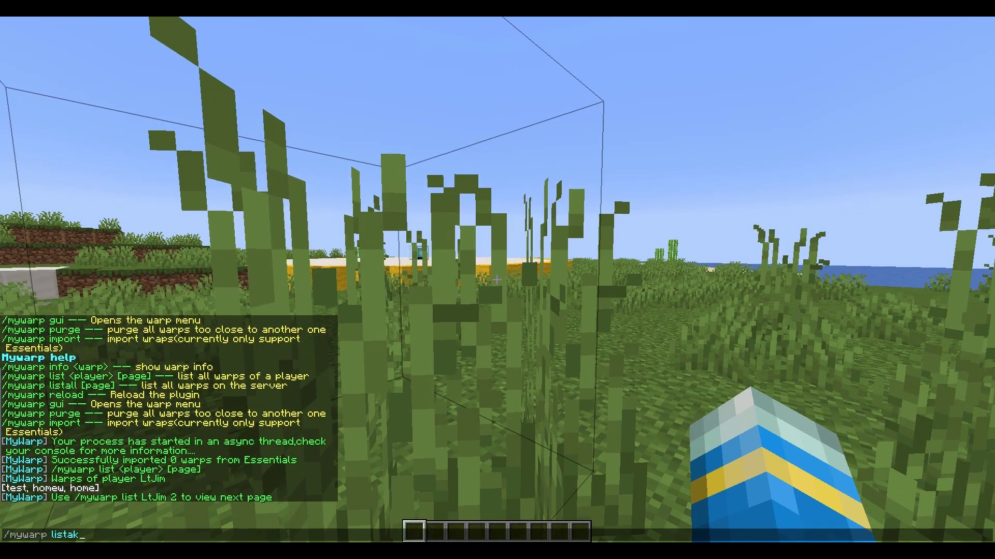
{"action": "type", "text": "all"}
{"action": "key", "text": "Return"}
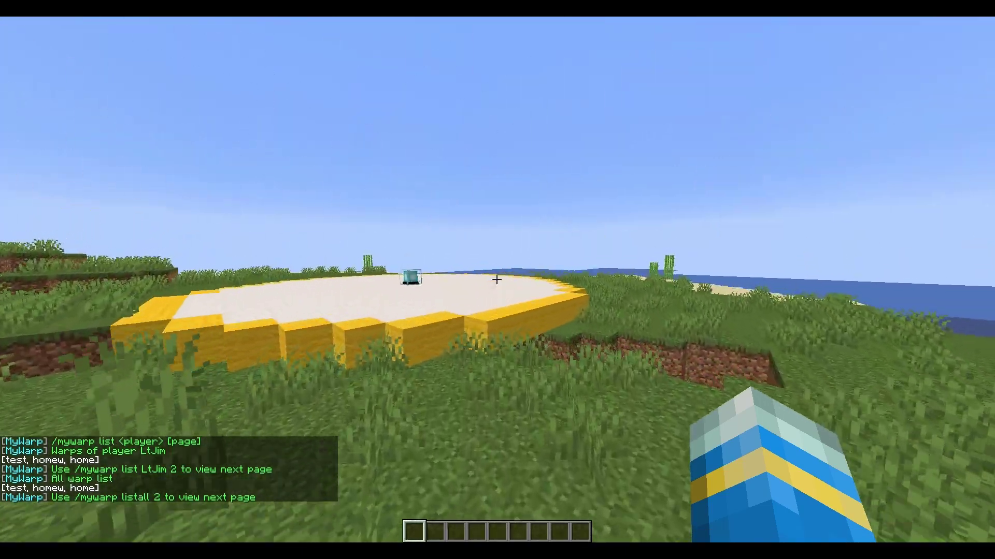
Reload the MyWarp plugin with /mywarp reload.
{"action": "key", "text": "w"}
{"action": "key", "text": "space"}
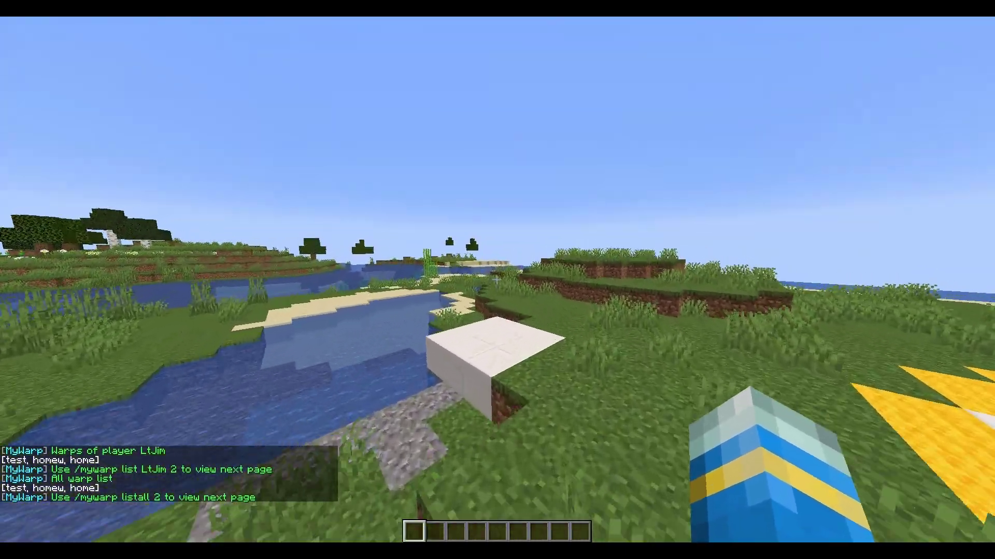
{"action": "key", "text": "t"}
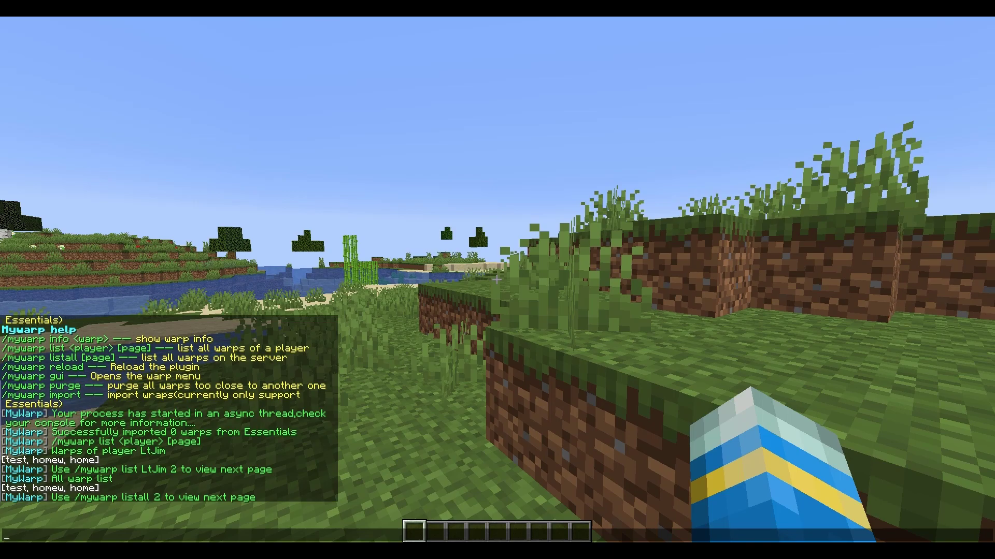
{"action": "type", "text": "//"}
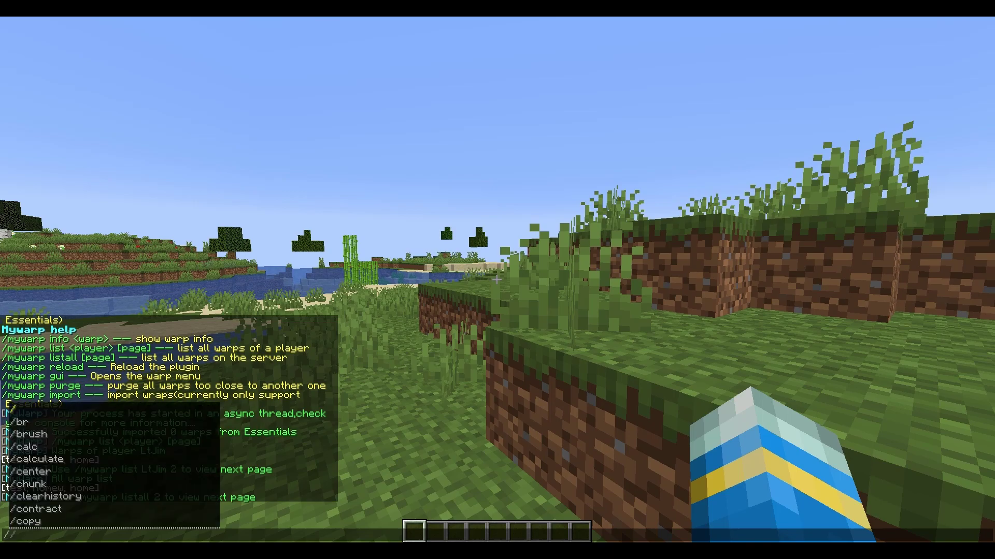
{"action": "key", "text": "BackSpace"}
{"action": "type", "text": "mywarp reload"}
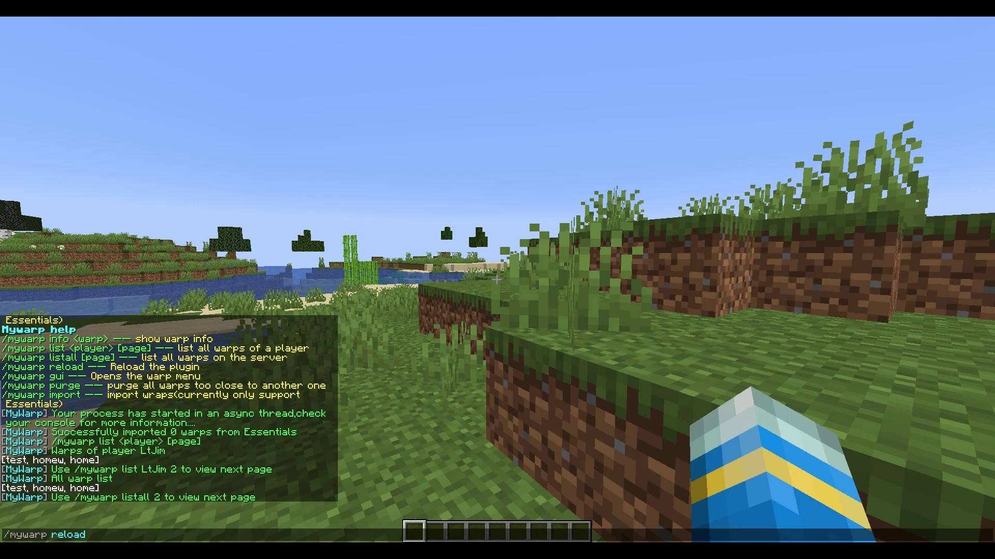
{"action": "key", "text": "Return"}
Try to create a warp with /setwarp on the grass beside the round white platform.
{"action": "key", "text": "slash"}
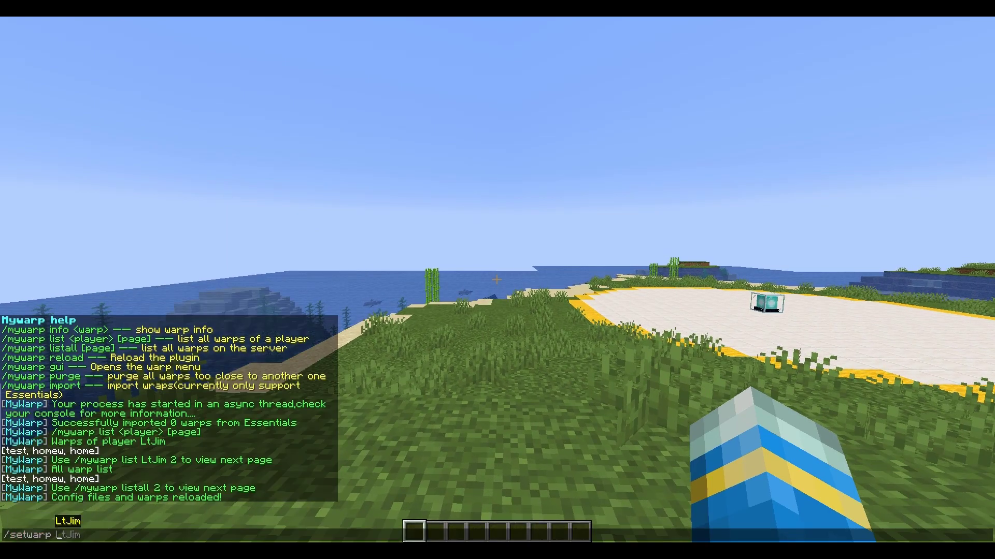
{"action": "key", "text": "Return"}
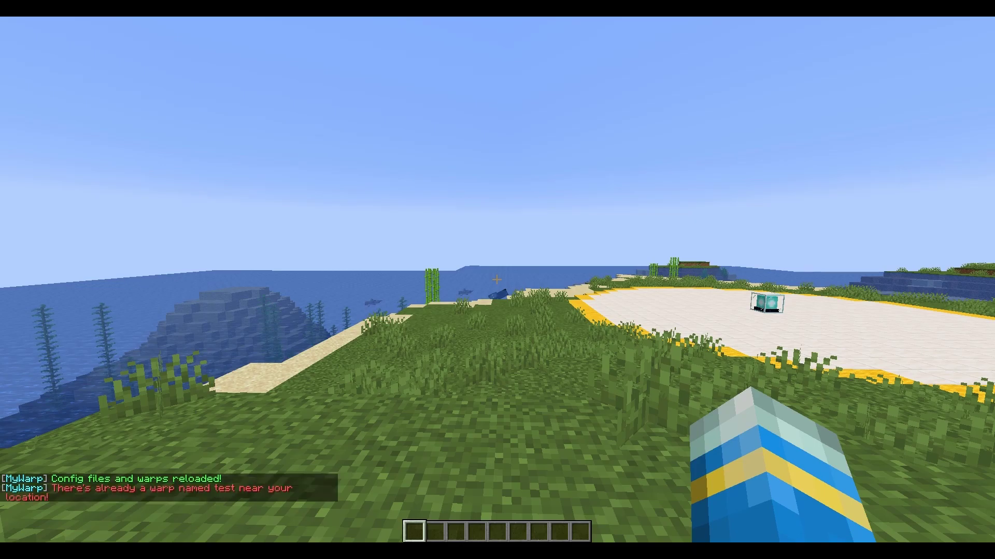
{"action": "key", "text": "t"}
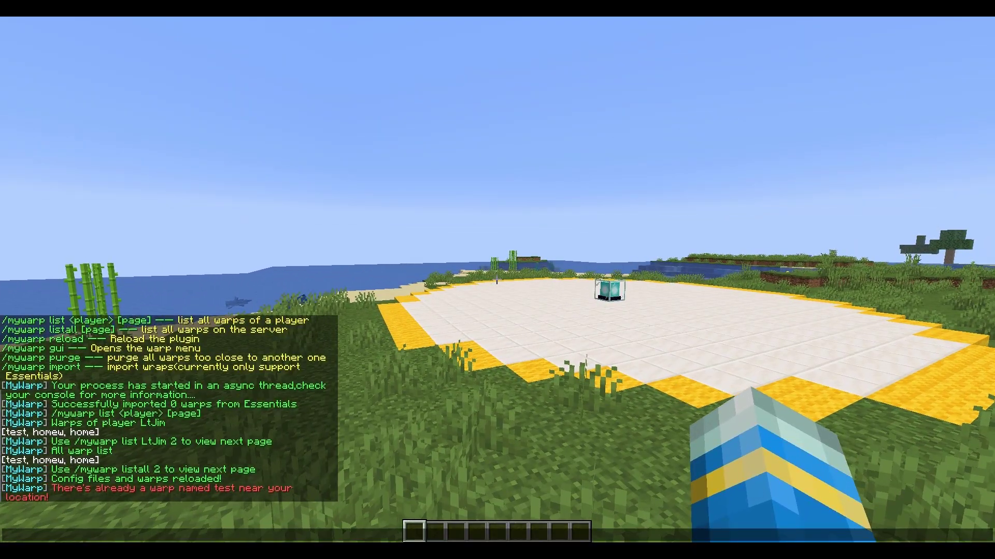
{"action": "key", "text": "Escape"}
{"action": "key", "text": "t"}
{"action": "key", "text": "Escape"}
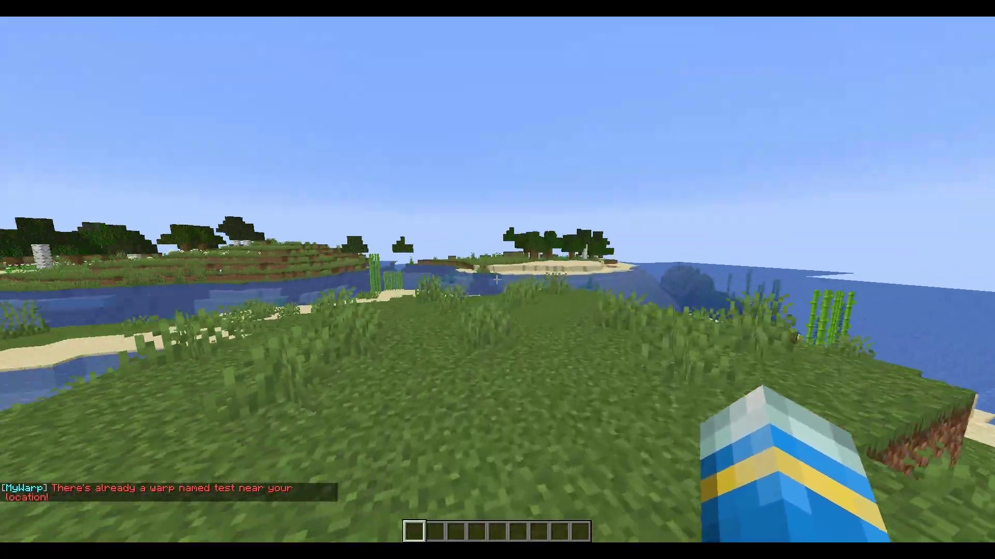
Fly across the water to the flowered meadow away from the platform and create a warp there with /setwarp shop.
{"action": "key", "text": "w"}
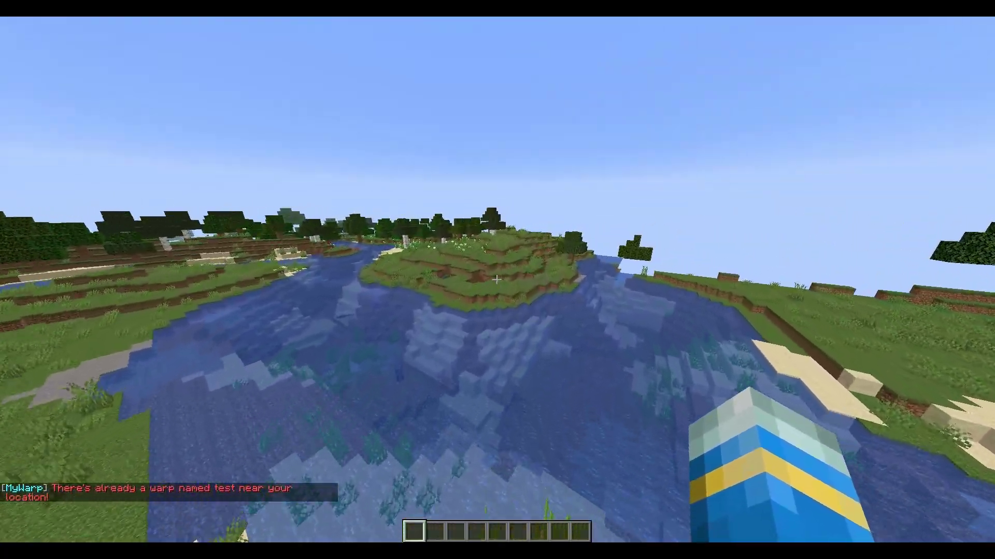
{"action": "key", "text": "w"}
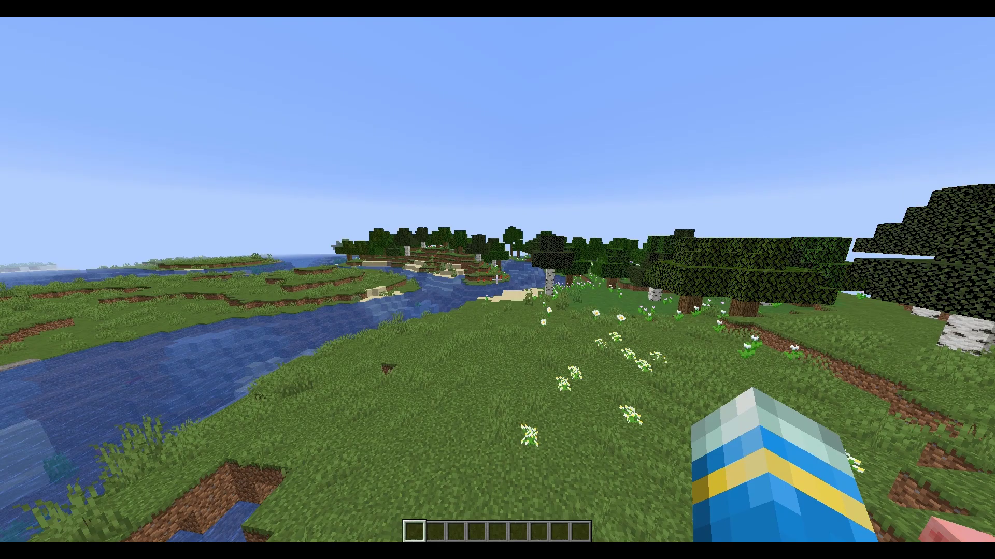
{"action": "type", "text": "twarp shop"}
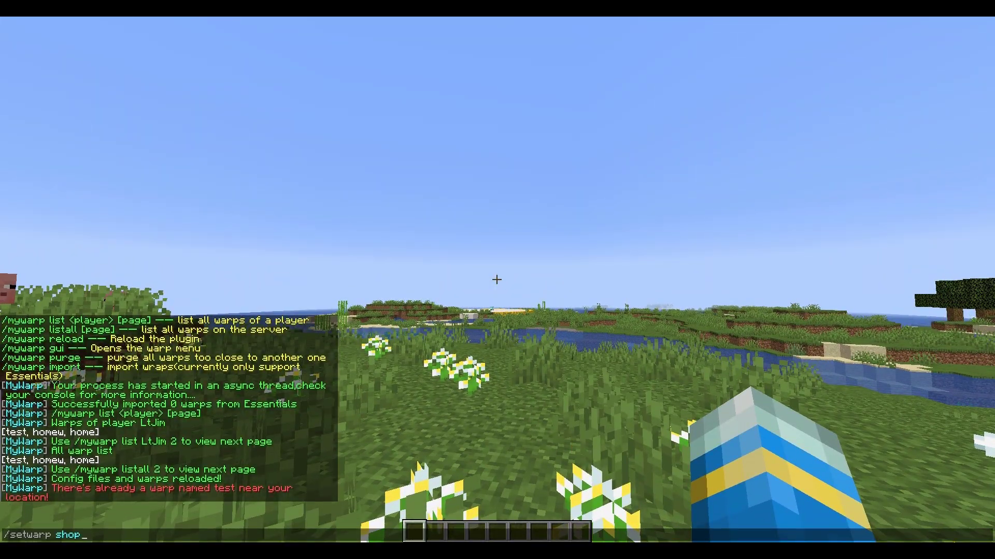
{"action": "type", "text": "/setwarp shop"}
{"action": "key", "text": "Return"}
{"action": "key", "text": "t"}
{"action": "key", "text": "Escape"}
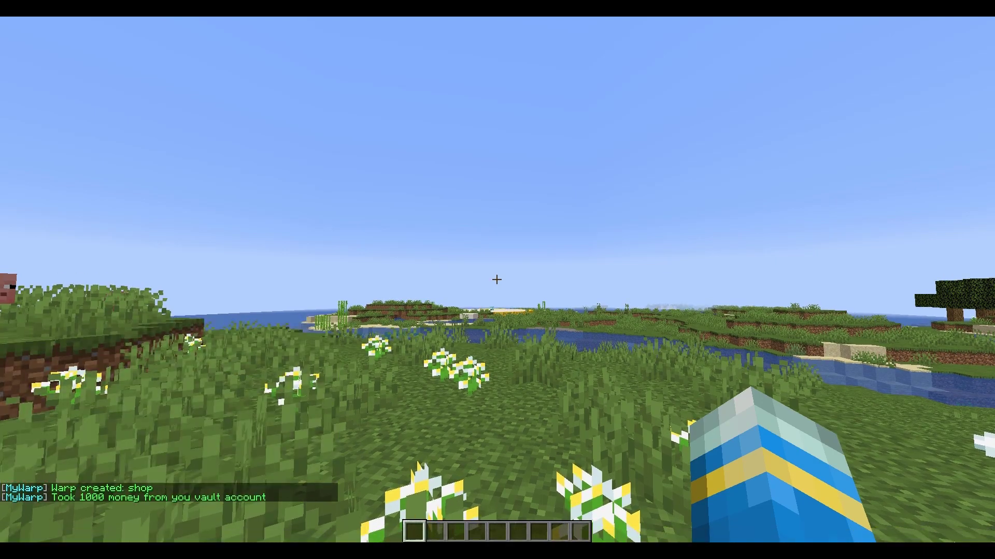
{"action": "key", "text": "t"}
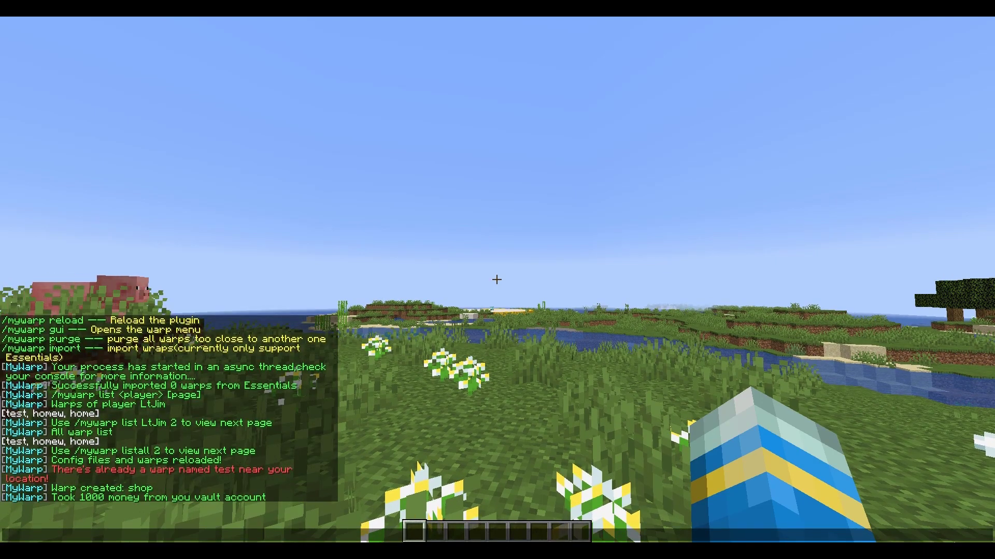
{"action": "key", "text": "Escape"}
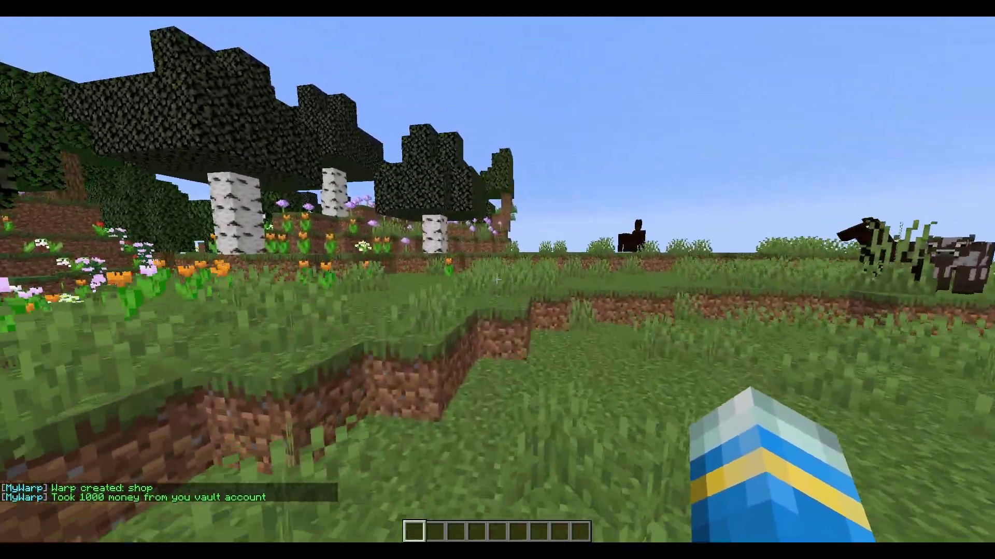
Open the warp menu with /mywarp gui and cycle its sort order through time created, name and player back to visitors.
{"action": "type", "text": "t/mywarp "}
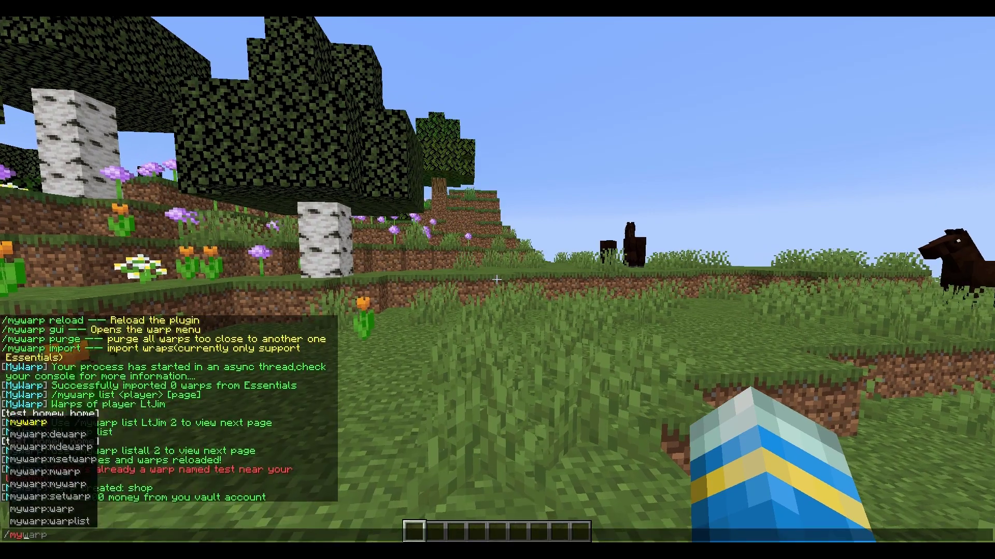
{"action": "type", "text": "gui"}
{"action": "key", "text": "Return"}
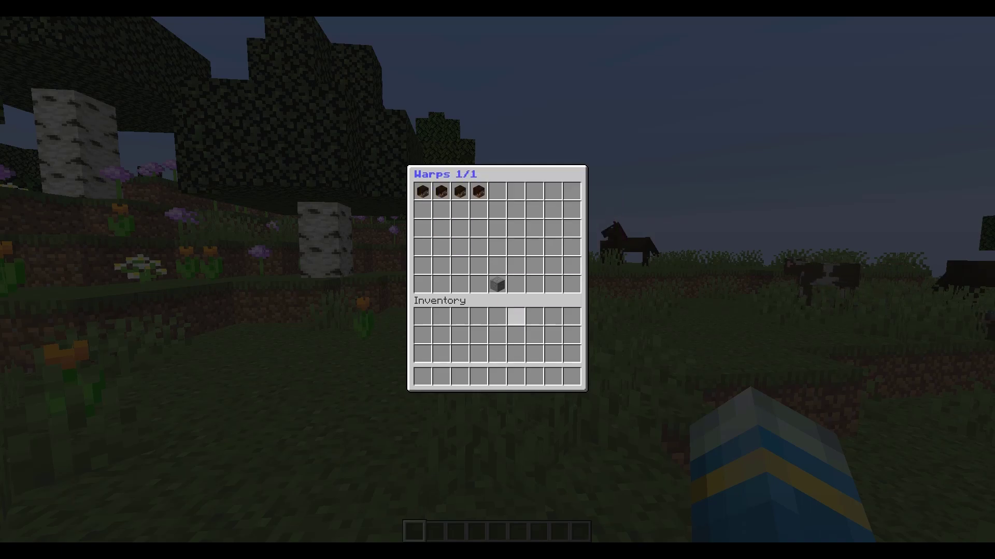
{"action": "left_click", "coordinate": [497, 284]}
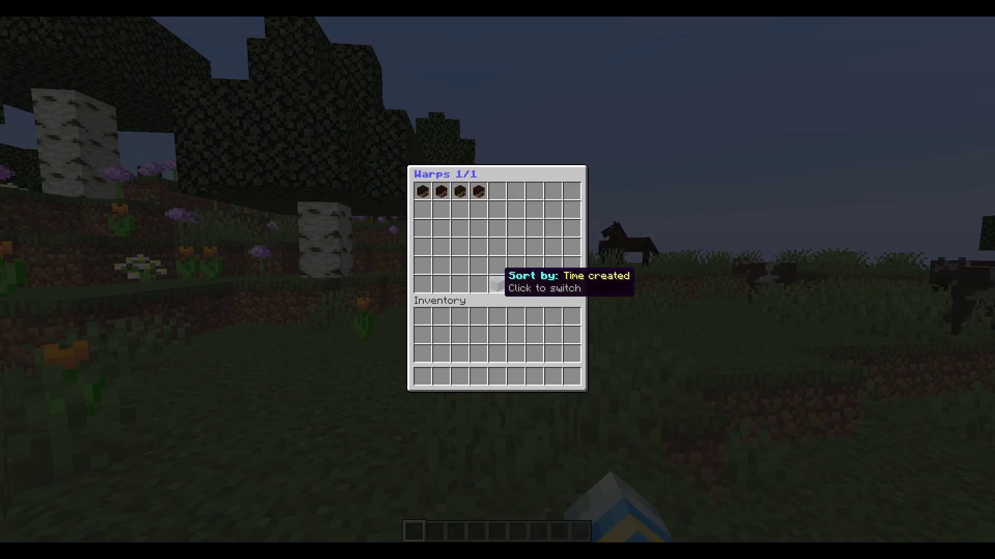
{"action": "left_click", "coordinate": [497, 285]}
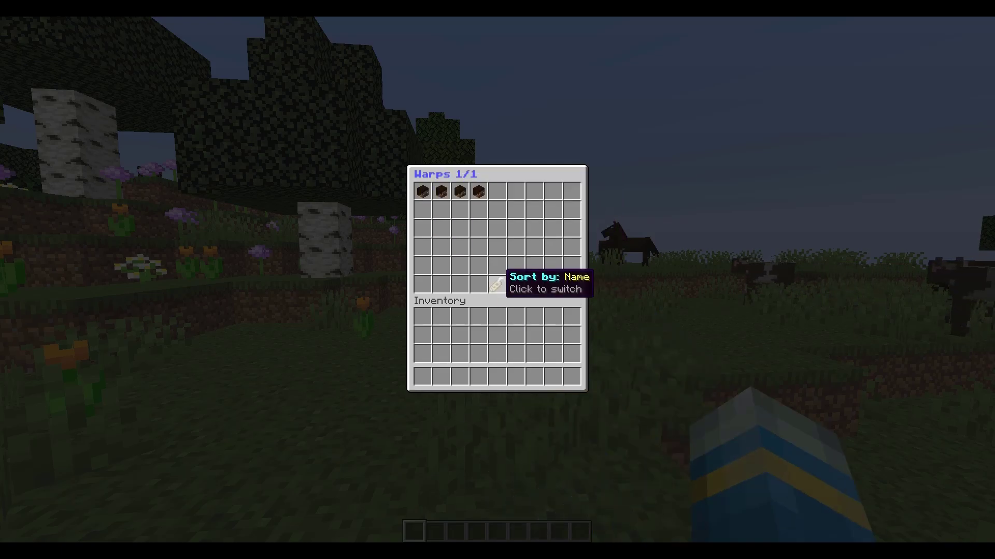
{"action": "left_click", "coordinate": [498, 284]}
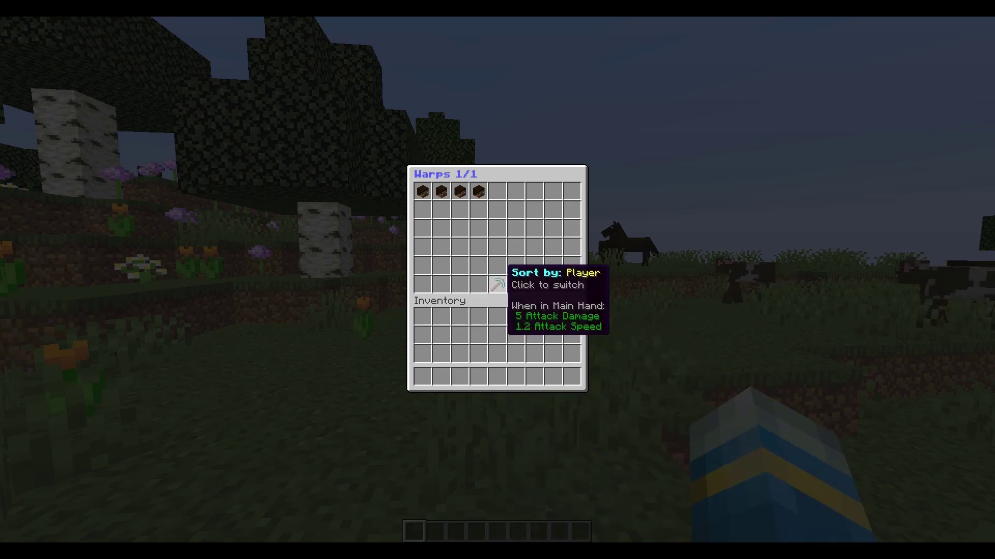
{"action": "left_click", "coordinate": [497, 284]}
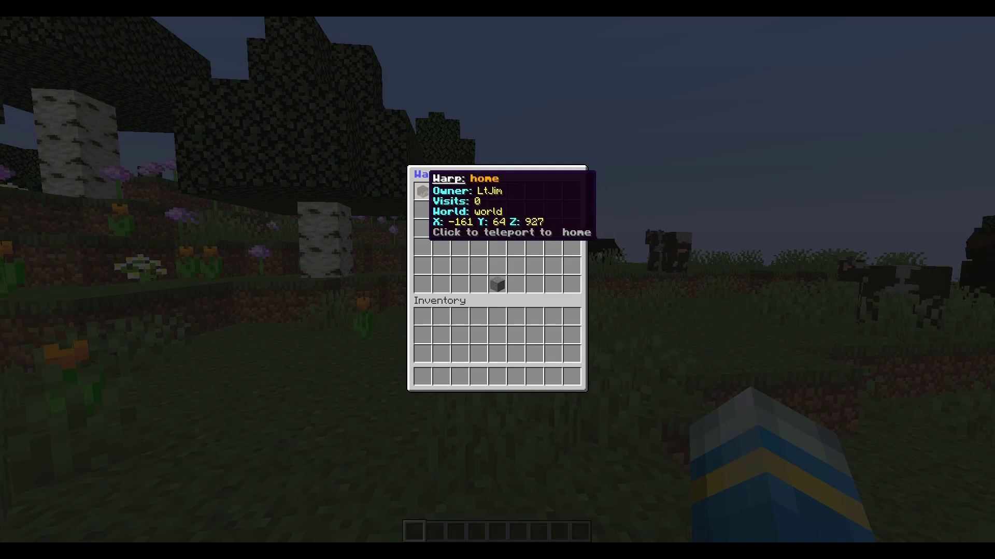
Teleport to the home warp from the warp menu, reopening the menu to teleport to the second and fourth listed warps as well.
{"action": "left_click", "coordinate": [422, 190]}
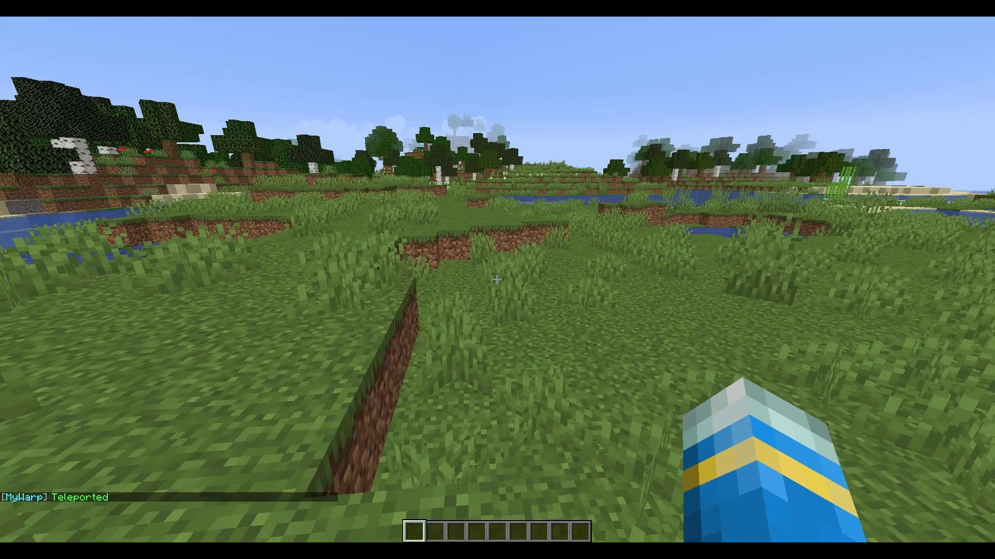
{"action": "key", "text": "t"}
{"action": "key", "text": "Return"}
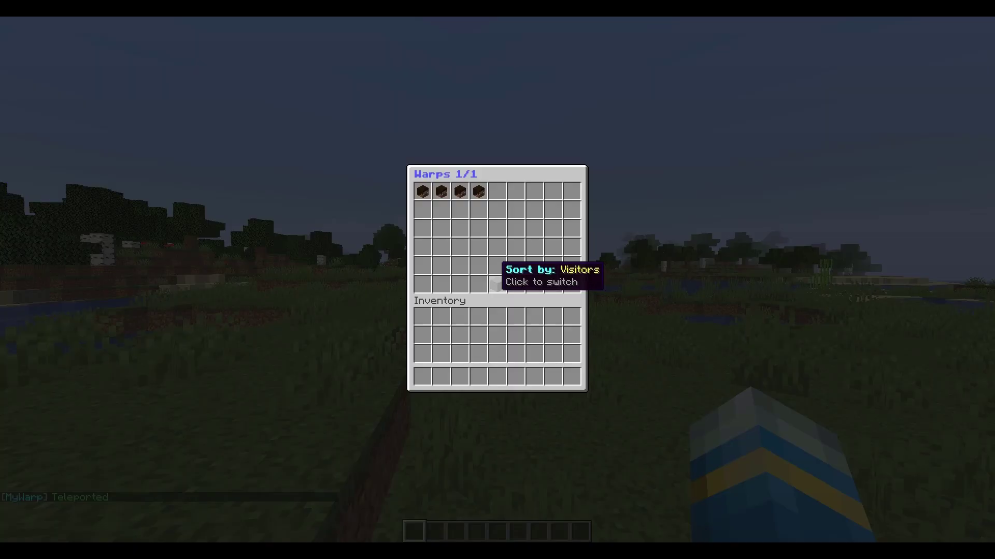
{"action": "left_click", "coordinate": [443, 188]}
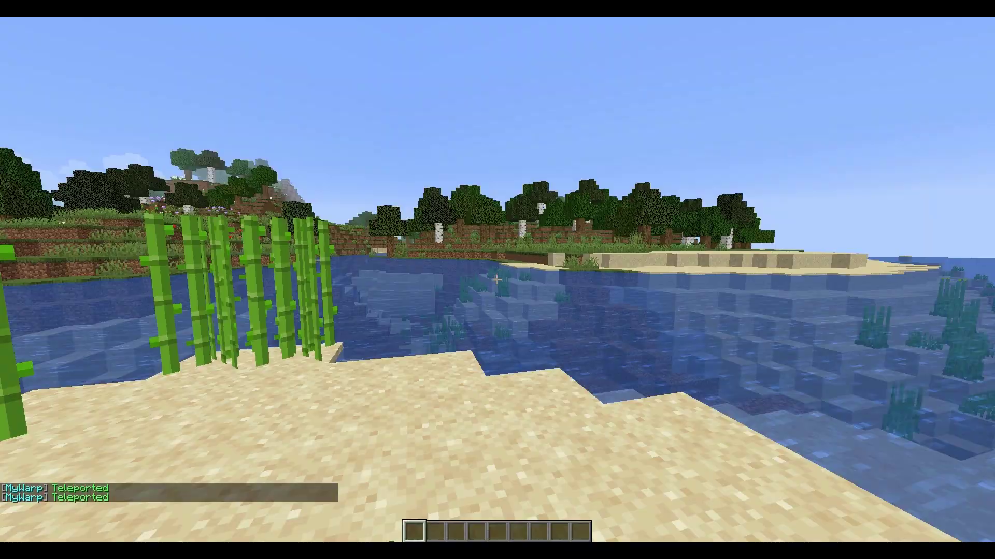
{"action": "key", "text": "t"}
{"action": "key", "text": "Return"}
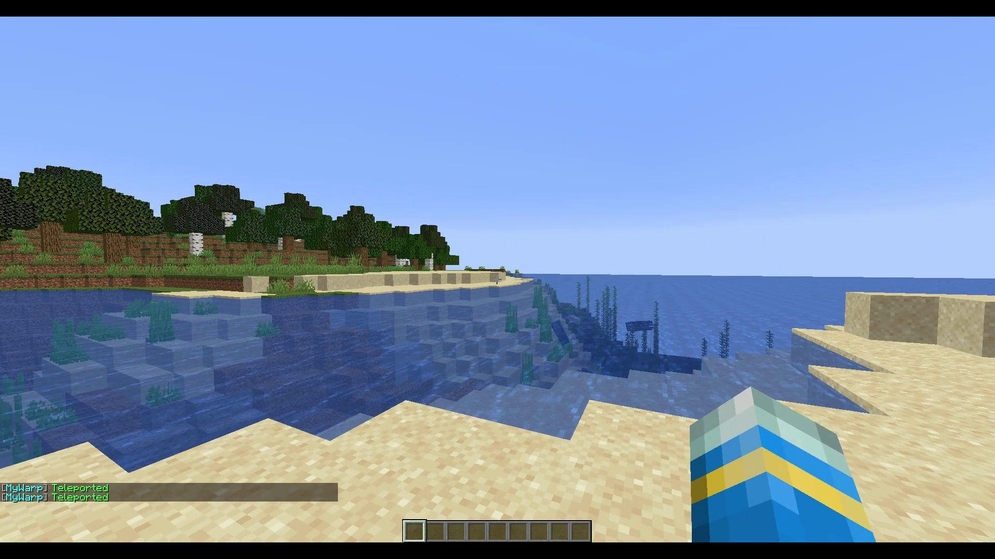
{"action": "left_click", "coordinate": [479, 191]}
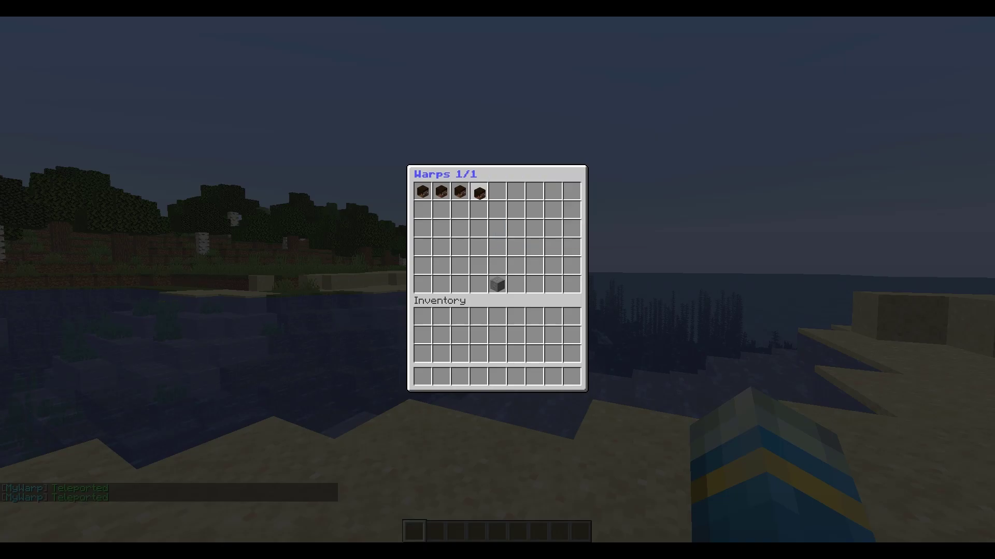
Purge the warps that are too close to another one with /mywarp purge, and fly over the river to the forested hills.
{"action": "type", "text": "t/mywarp"}
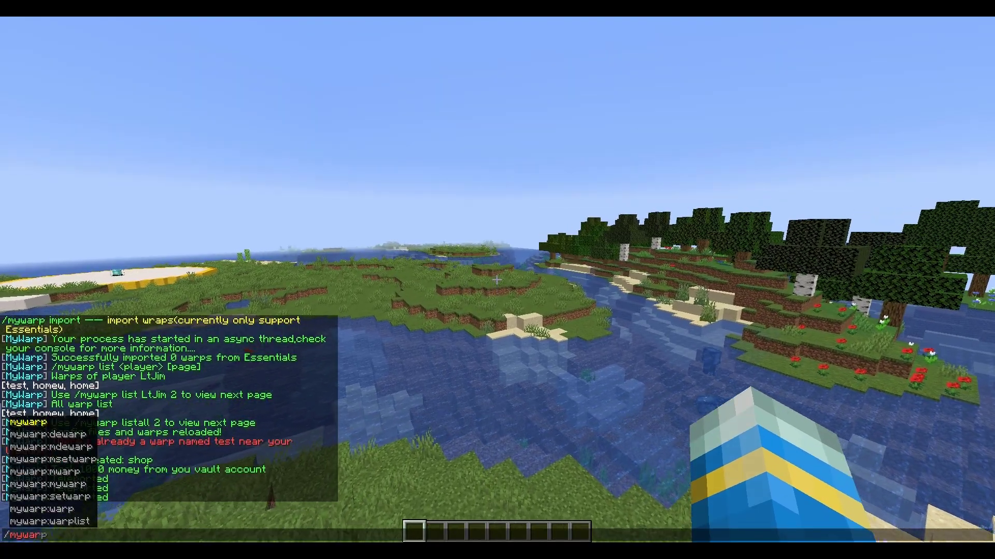
{"action": "type", "text": " purge"}
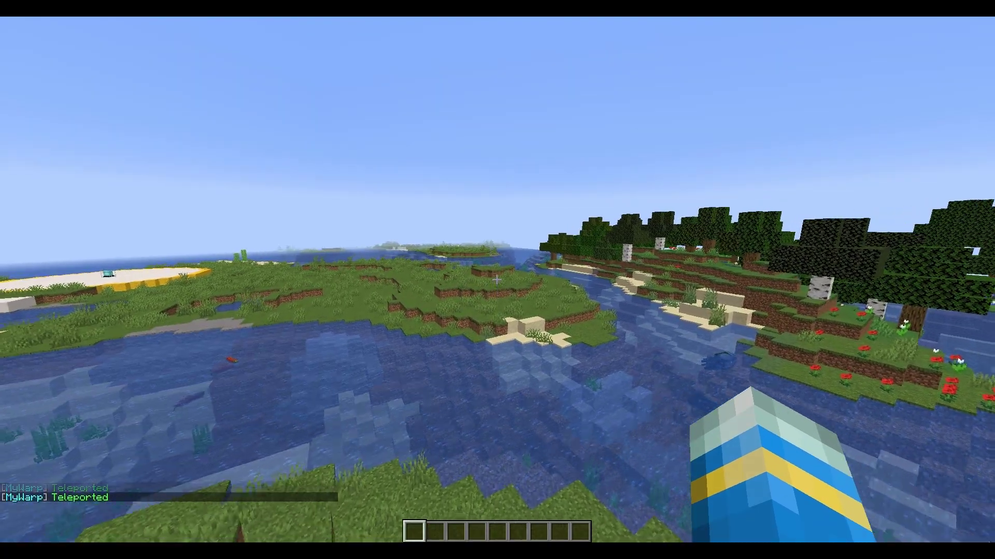
{"action": "type", "text": "w"}
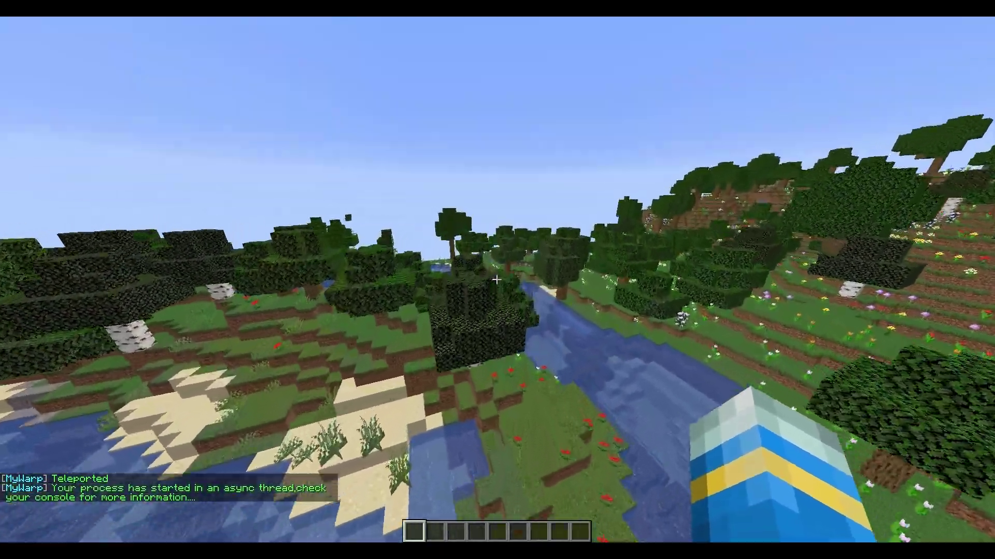
{"action": "type", "text": "w"}
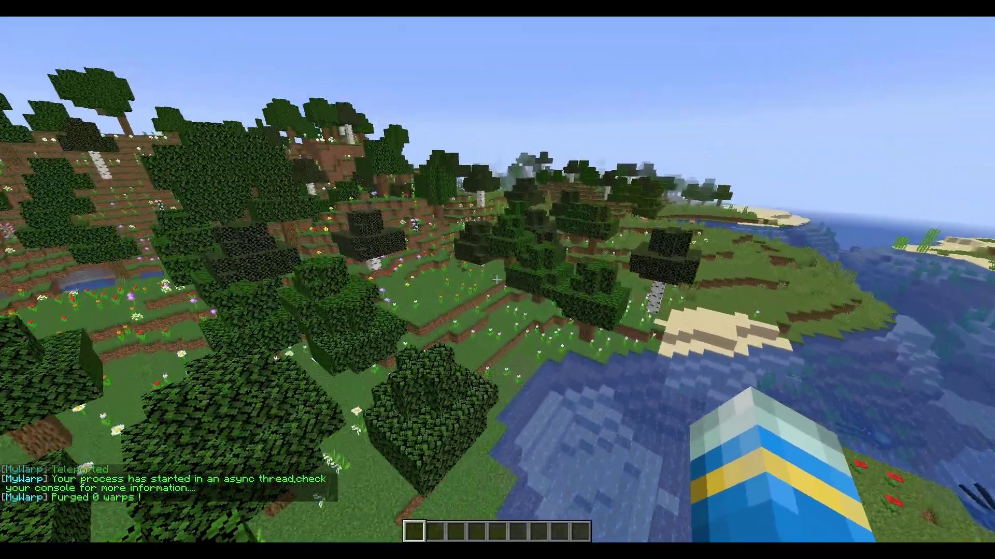
{"action": "type", "text": "w"}
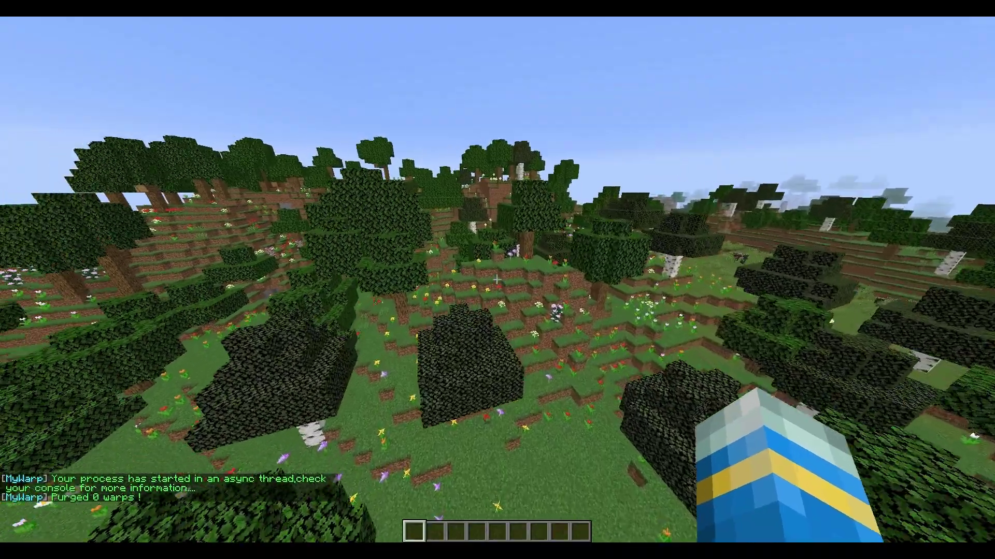
{"action": "type", "text": "wt"}
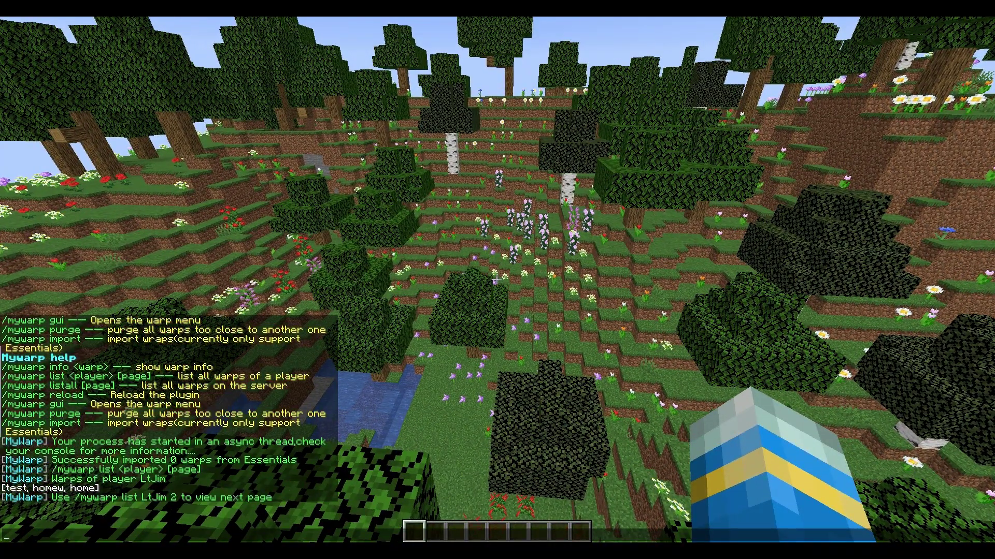
Look up the shop warp's details with /mywarp info shop and fly onward above the treetops.
{"action": "key", "text": "Escape"}
{"action": "key", "text": "slash"}
{"action": "type", "text": "/mywarp info sho"}
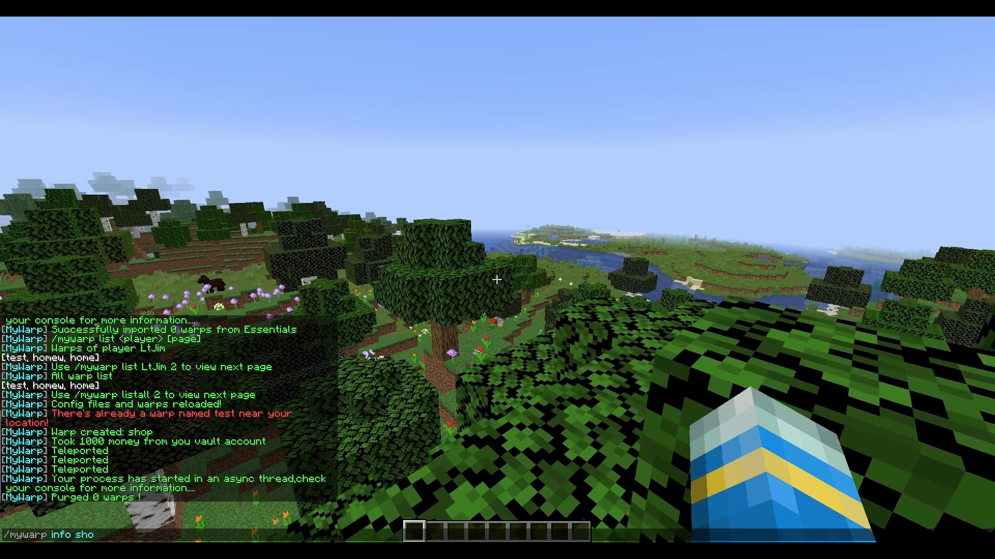
{"action": "type", "text": "w"}
{"action": "key", "text": "space"}
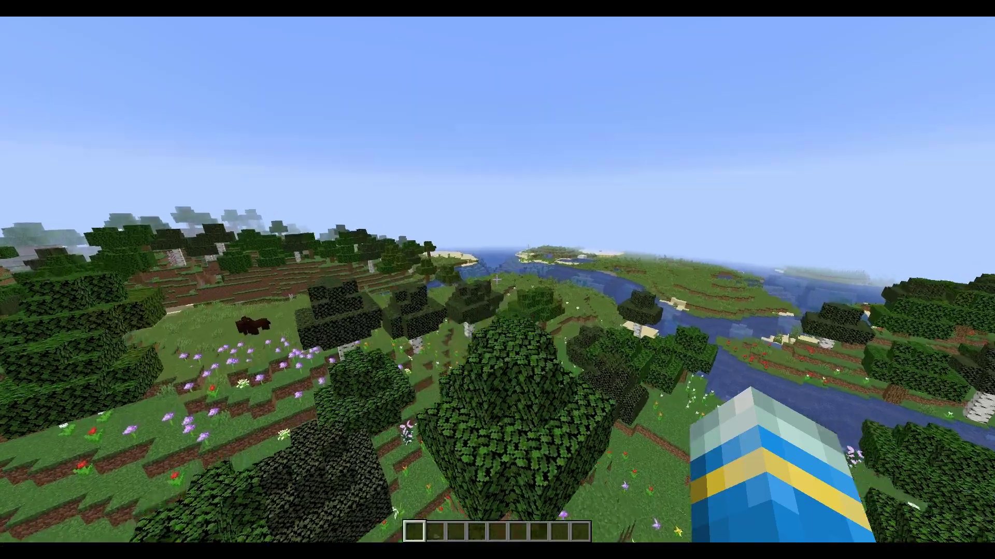
{"action": "key", "text": "w"}
{"action": "key", "text": "space"}
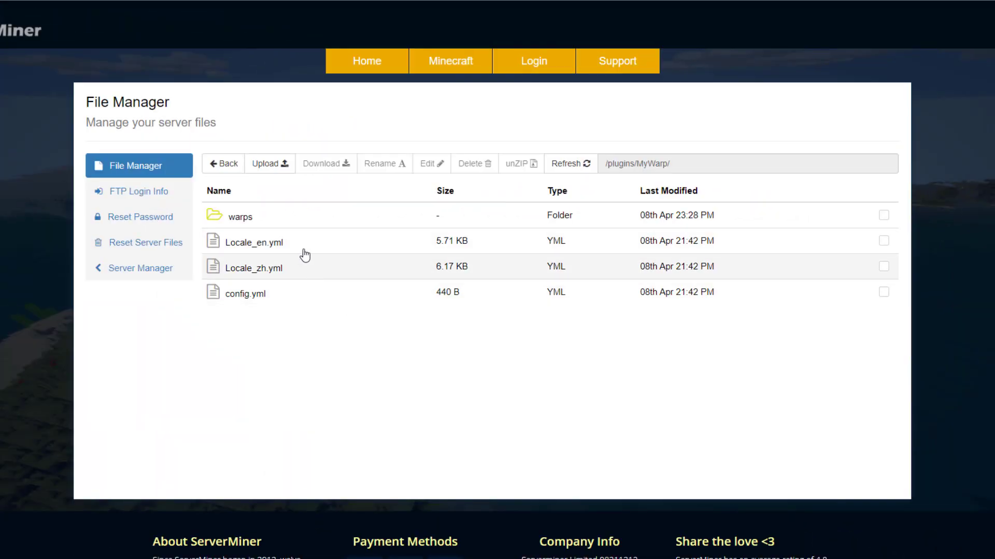
Switch to the ServerMiner file manager, view config.yml in /plugins/MyWarp/, and read through Locale_en.yml down to its menu item definitions.
{"action": "left_click", "coordinate": [280, 298]}
{"action": "double_click", "coordinate": [298, 248]}
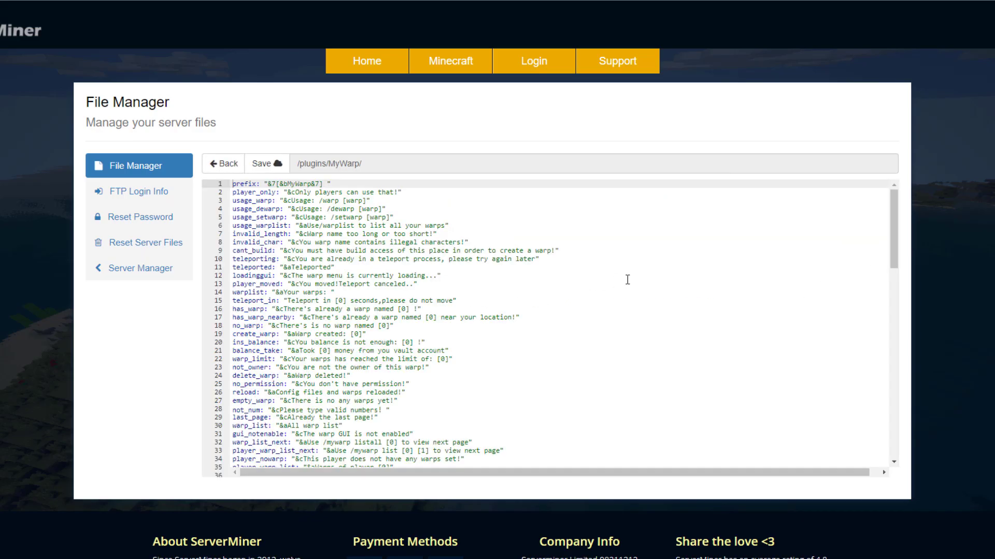
{"action": "left_click_drag", "start_coordinate": [892, 208], "coordinate": [886, 285]}
{"action": "scroll", "coordinate": [370, 313], "scroll_direction": "down", "scroll_amount": 3}
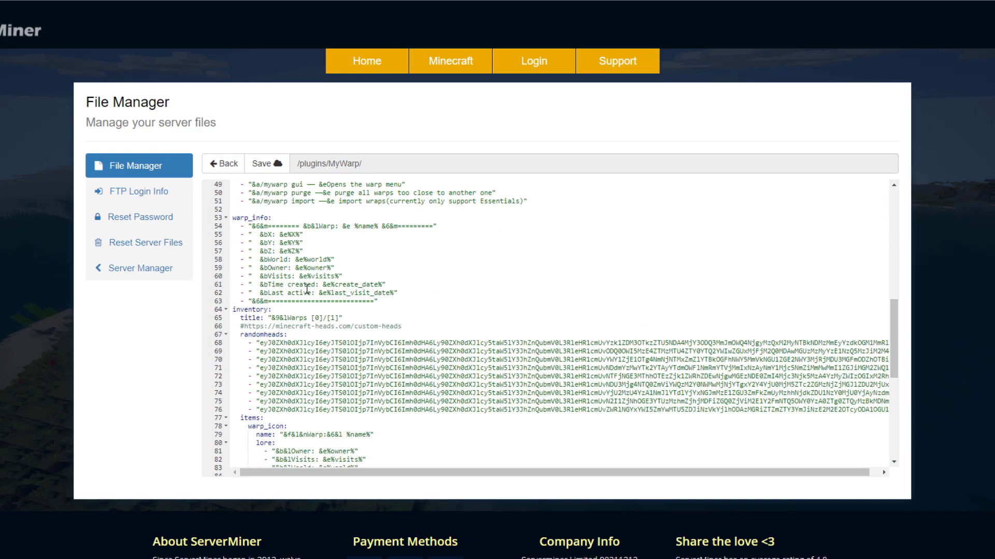
{"action": "scroll", "coordinate": [311, 289], "scroll_direction": "down", "scroll_amount": 4}
{"action": "scroll", "coordinate": [360, 286], "scroll_direction": "down", "scroll_amount": 7}
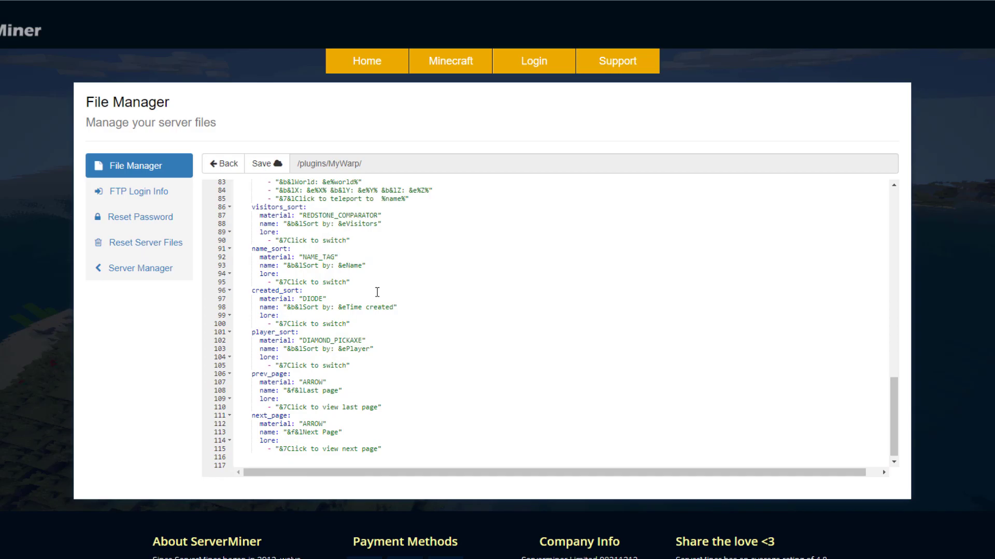
{"action": "scroll", "coordinate": [377, 292], "scroll_direction": "down", "scroll_amount": 1}
Highlight the language file's entries from visitors_sort to next_page, clear the selection and examine the warp_icon entry above them.
{"action": "left_click_drag", "start_coordinate": [430, 454], "coordinate": [229, 205]}
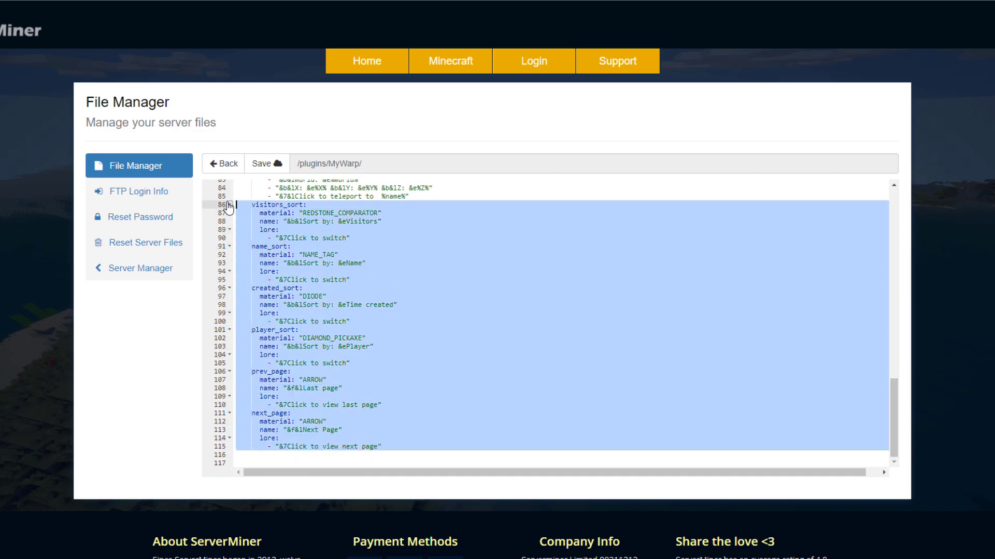
{"action": "left_click", "coordinate": [344, 280]}
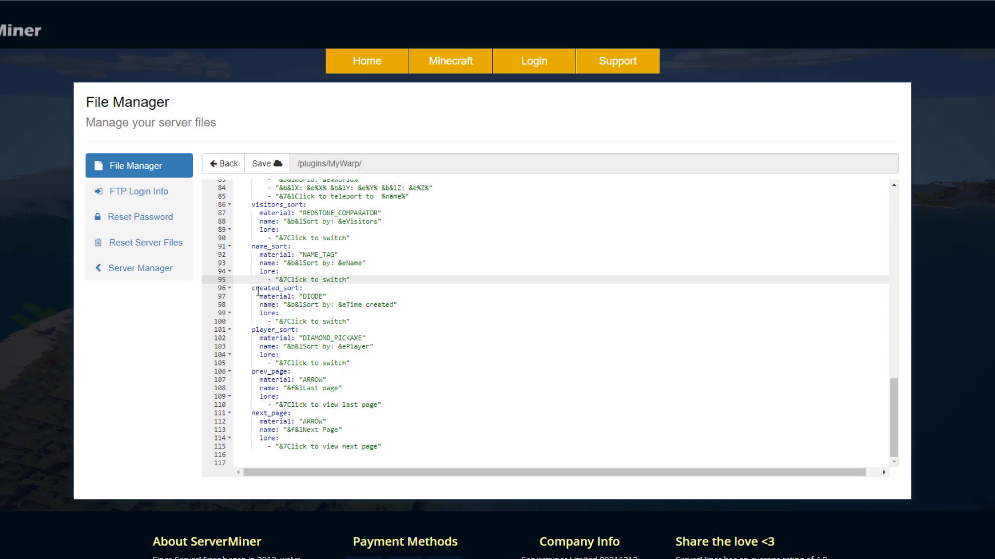
{"action": "scroll", "coordinate": [310, 295], "scroll_direction": "up", "scroll_amount": 4}
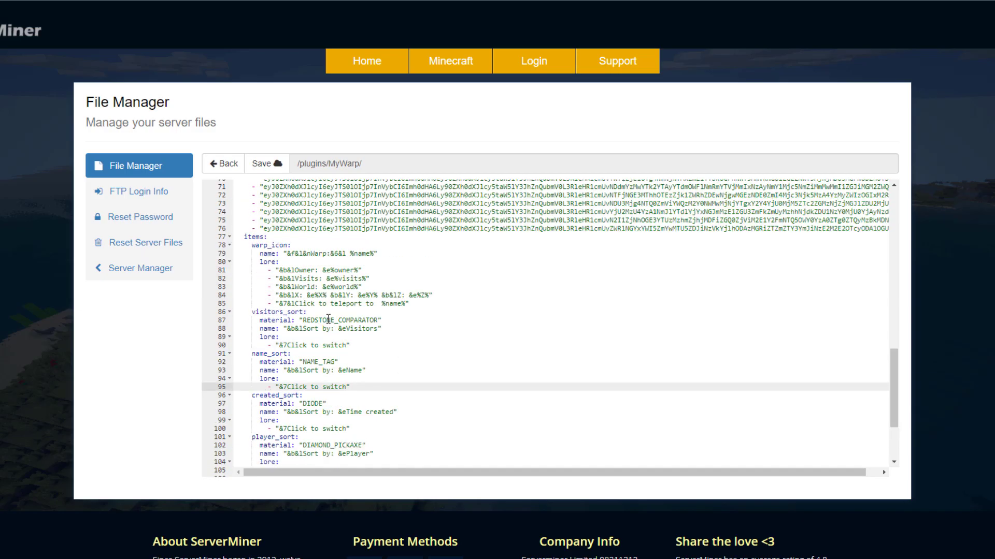
Return to the MyWarp plugin folder, open its warps folder and view homew.yml.
{"action": "left_click", "coordinate": [223, 164]}
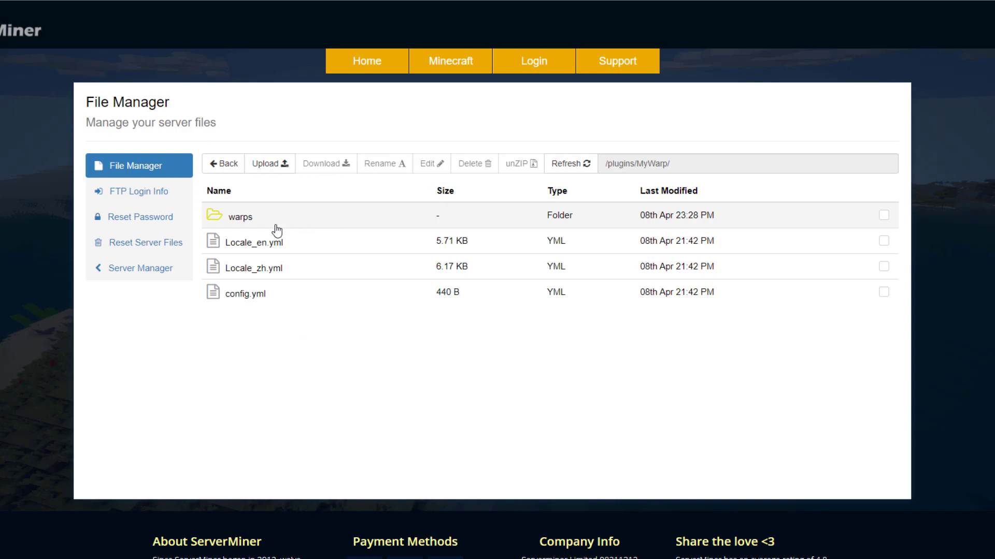
{"action": "double_click", "coordinate": [284, 219]}
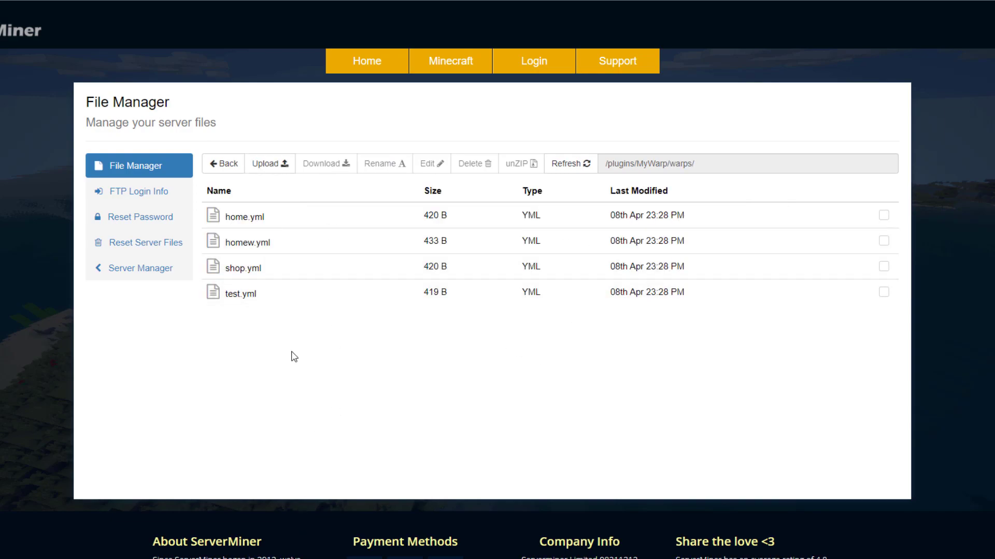
{"action": "double_click", "coordinate": [303, 244]}
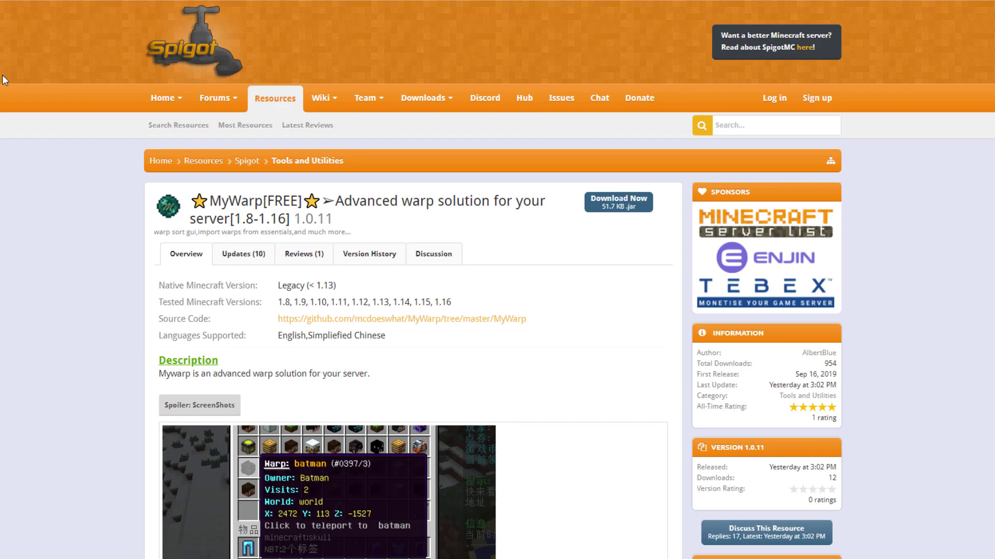
Switch to the SpigotMC page for MyWarp and review its features, commands, permissions, configuration and requirements.
{"action": "scroll", "coordinate": [305, 401], "scroll_direction": "down", "scroll_amount": 3}
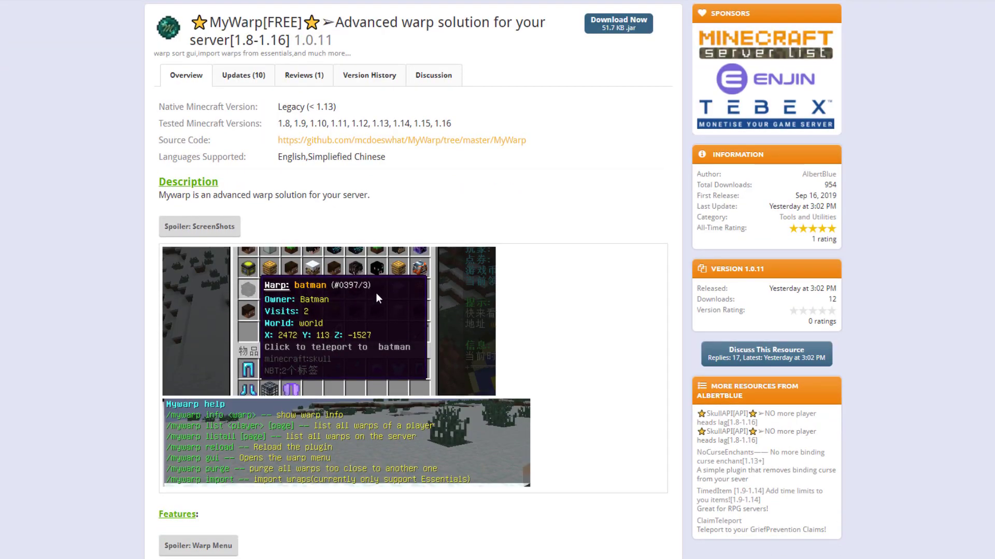
{"action": "scroll", "coordinate": [376, 296], "scroll_direction": "down", "scroll_amount": 15}
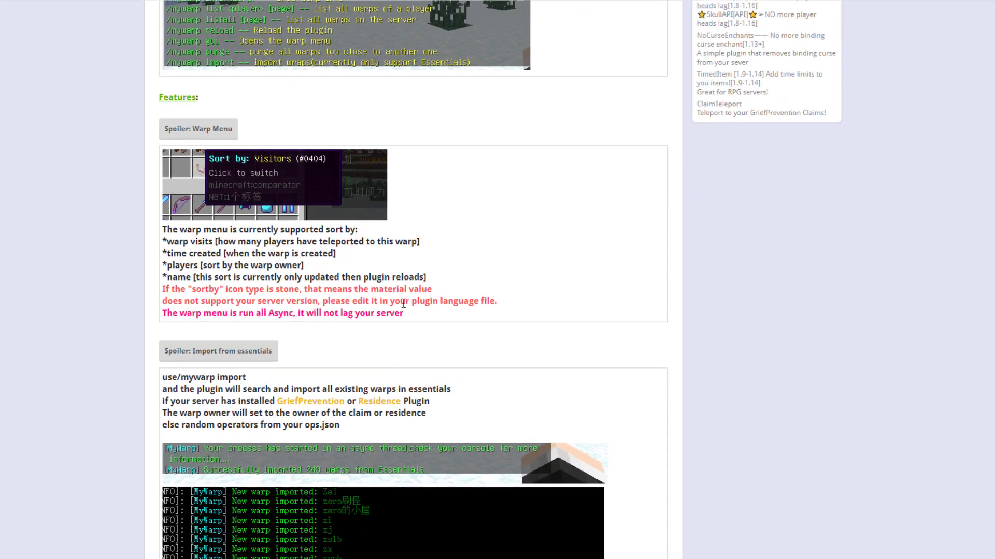
{"action": "scroll", "coordinate": [413, 308], "scroll_direction": "down", "scroll_amount": 10}
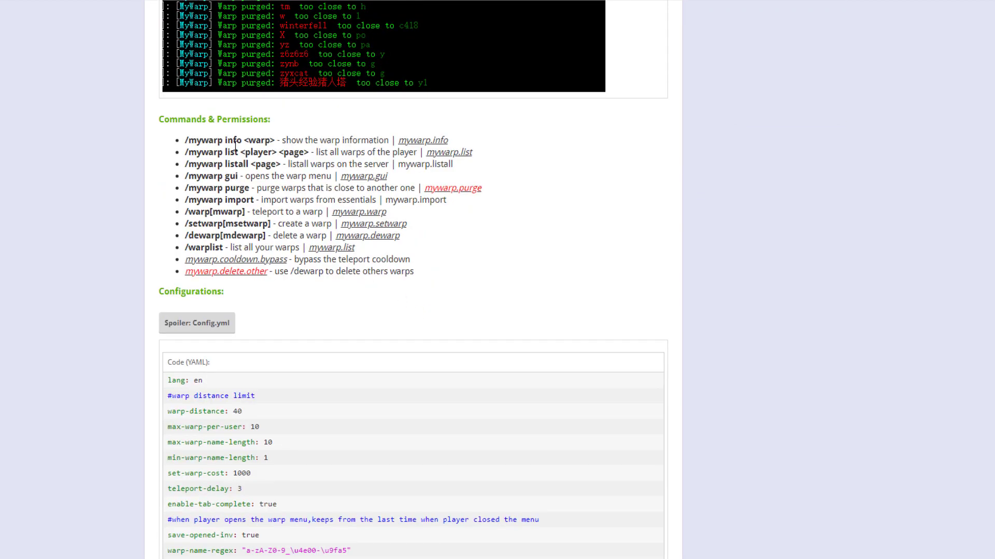
{"action": "scroll", "coordinate": [404, 271], "scroll_direction": "down", "scroll_amount": 10}
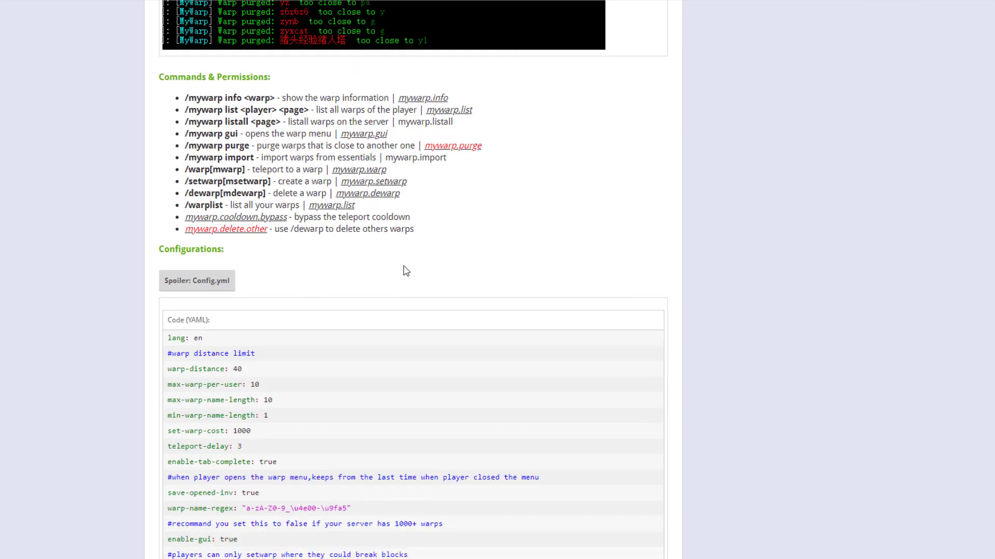
{"action": "scroll", "coordinate": [429, 303], "scroll_direction": "down", "scroll_amount": 2}
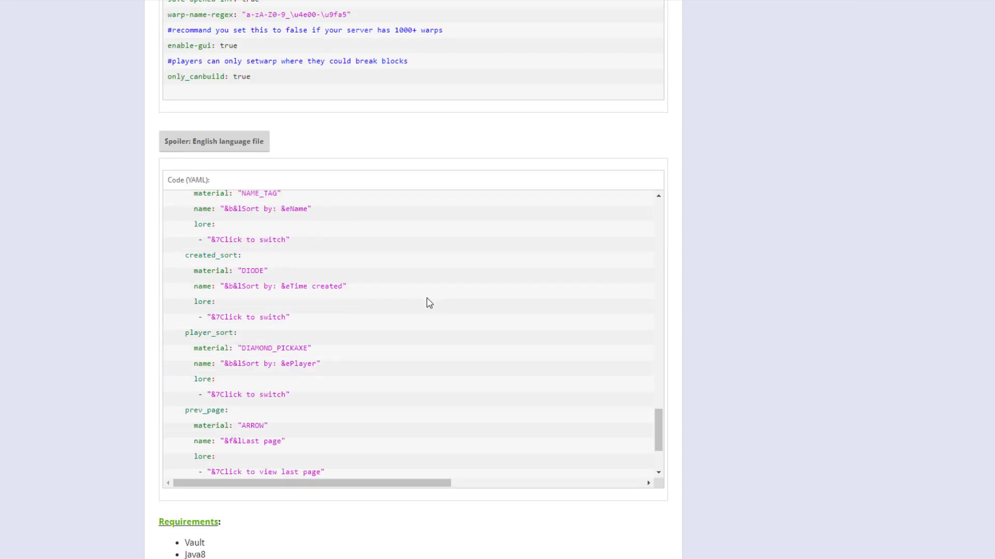
{"action": "scroll", "coordinate": [770, 284], "scroll_direction": "down", "scroll_amount": 10}
{"action": "middle_click", "coordinate": [783, 349]}
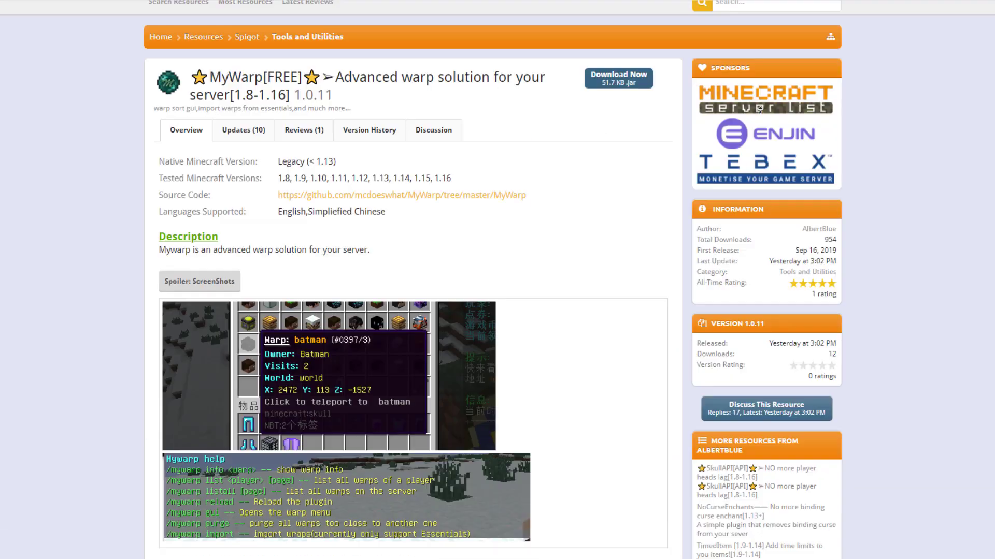